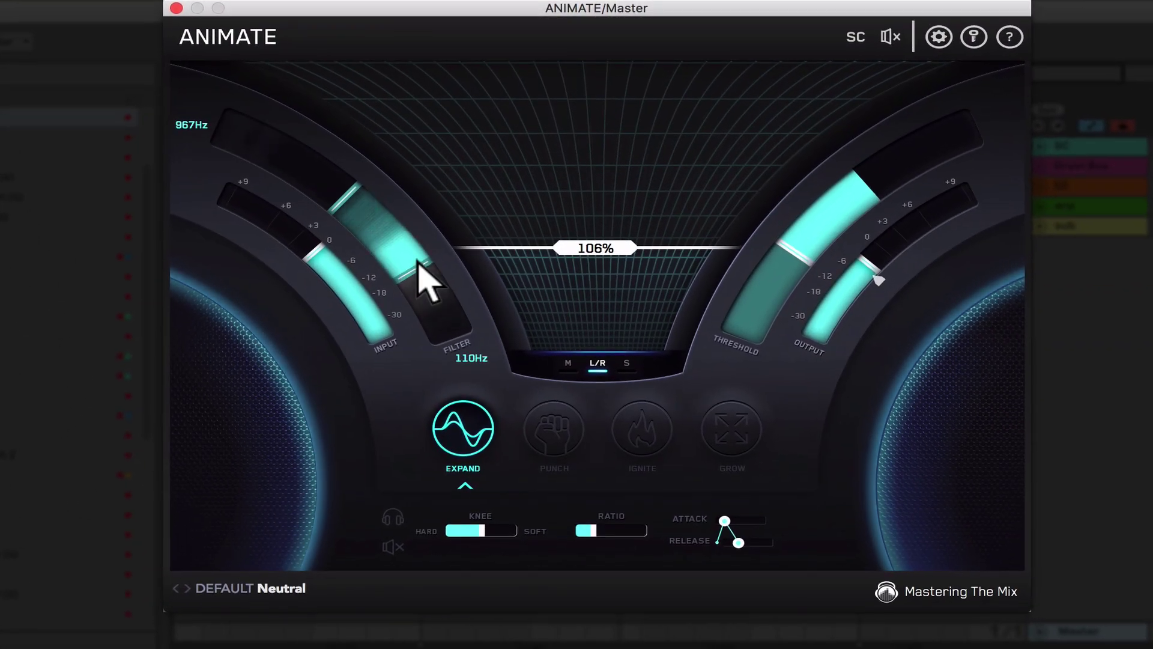
Narrow the filter band to 44Hz–2355Hz and lower the Punch and Ignite thresholds, Ignite to -28.6dB.
mouse_move(384, 240)
mouse_down()
mouse_move(327, 193)
mouse_move(355, 196)
mouse_move(402, 252)
mouse_move(376, 226)
mouse_up()
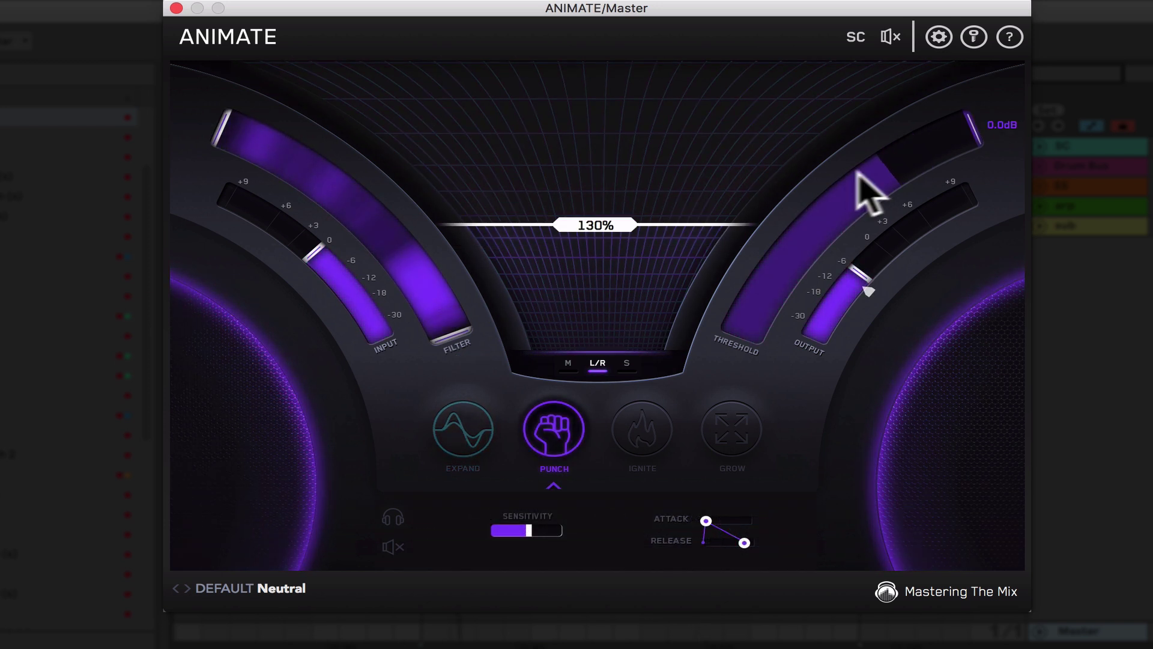
drag(863, 185, 883, 218)
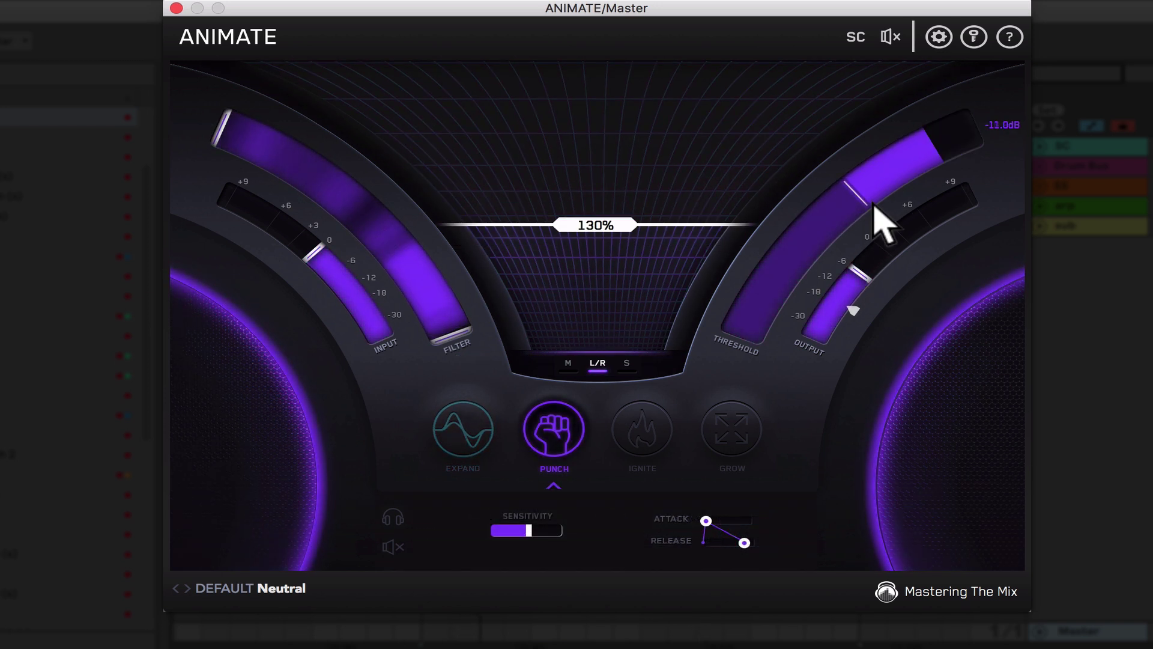
mouse_move(219, 125)
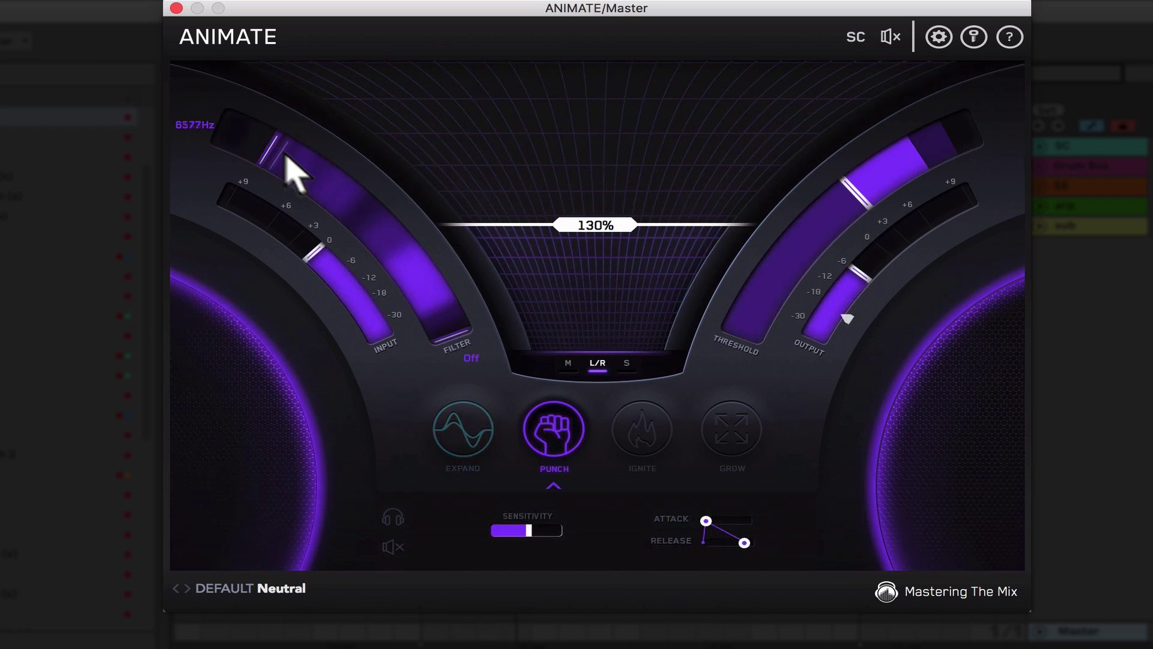
drag(285, 155, 306, 168)
drag(450, 332, 414, 267)
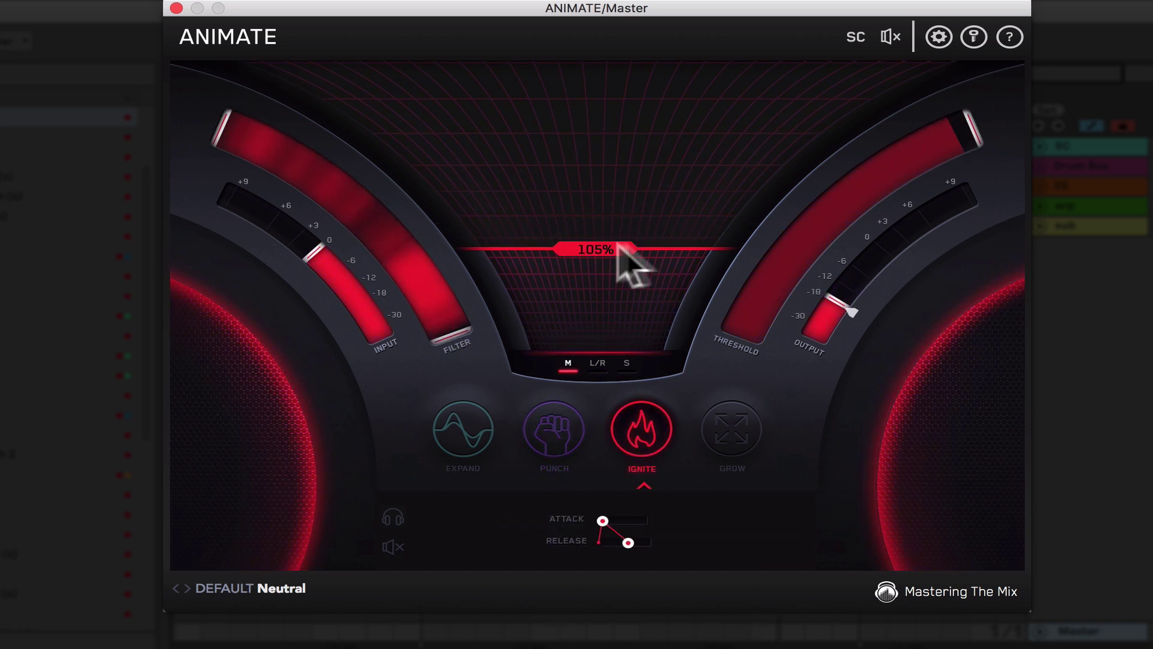
mouse_move(819, 258)
mouse_down()
mouse_move(798, 296)
mouse_move(811, 273)
mouse_up()
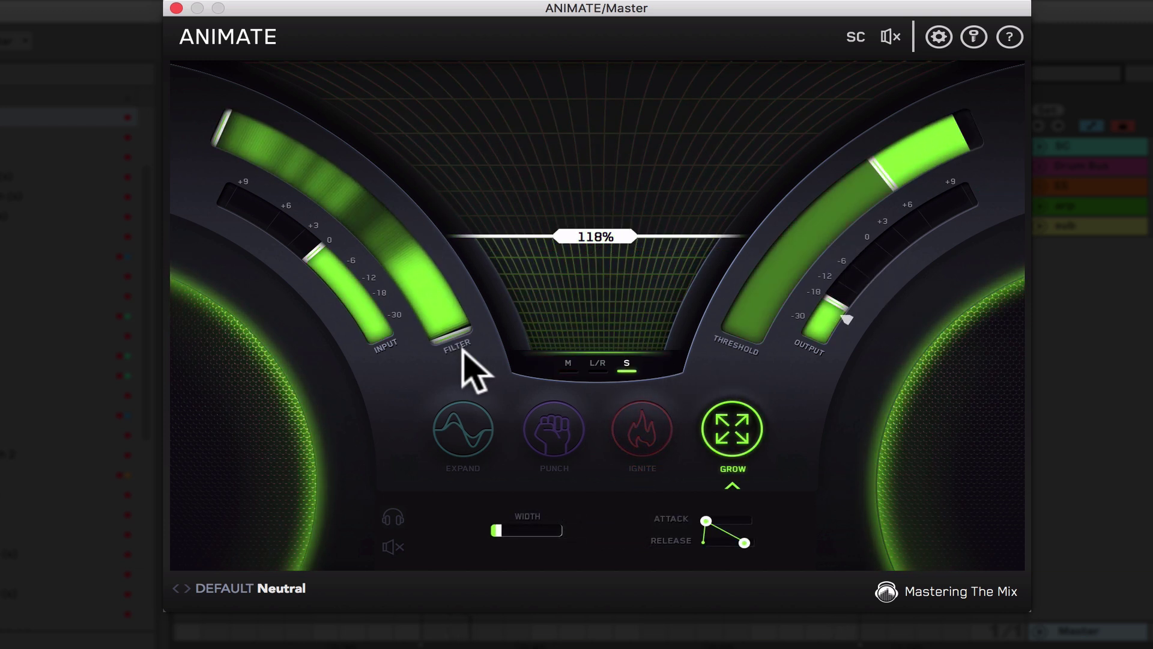
Cycle through Expand, Punch and Ignite modes, ending in Grow mode at 118%.
mouse_move(456, 352)
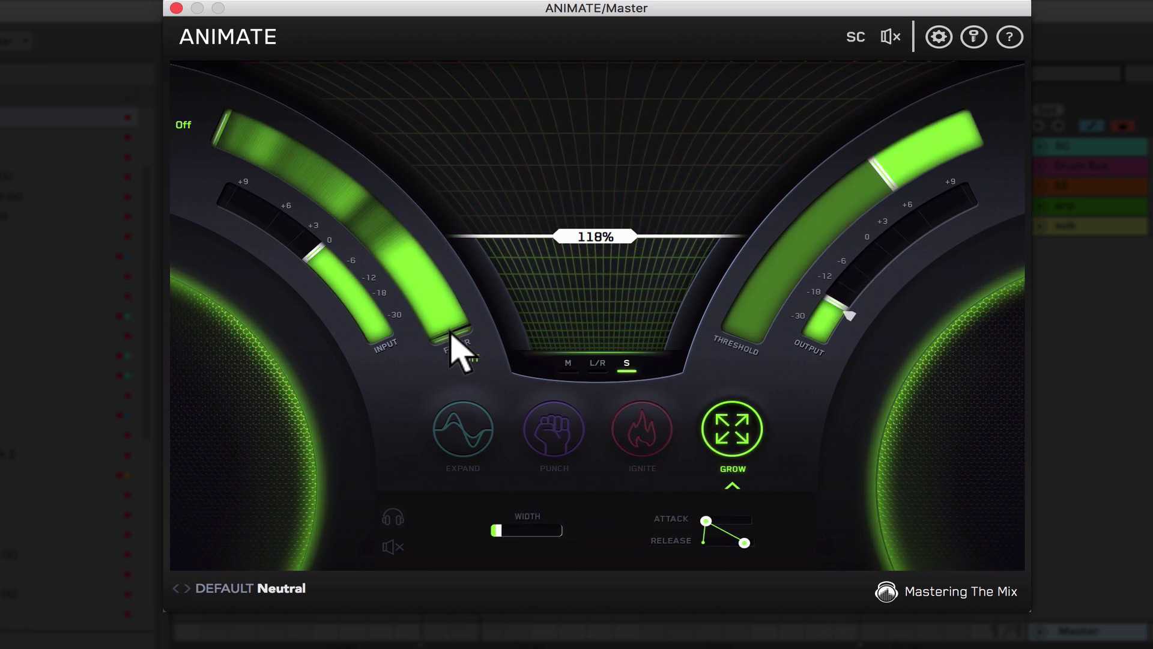
click(464, 448)
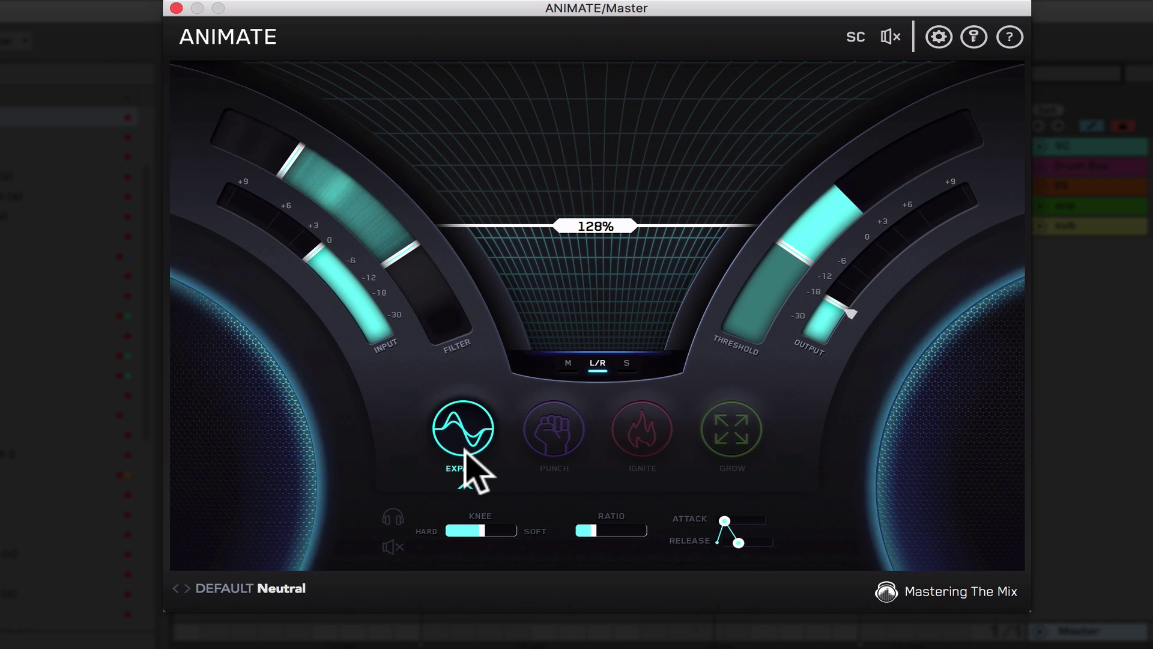
click(549, 443)
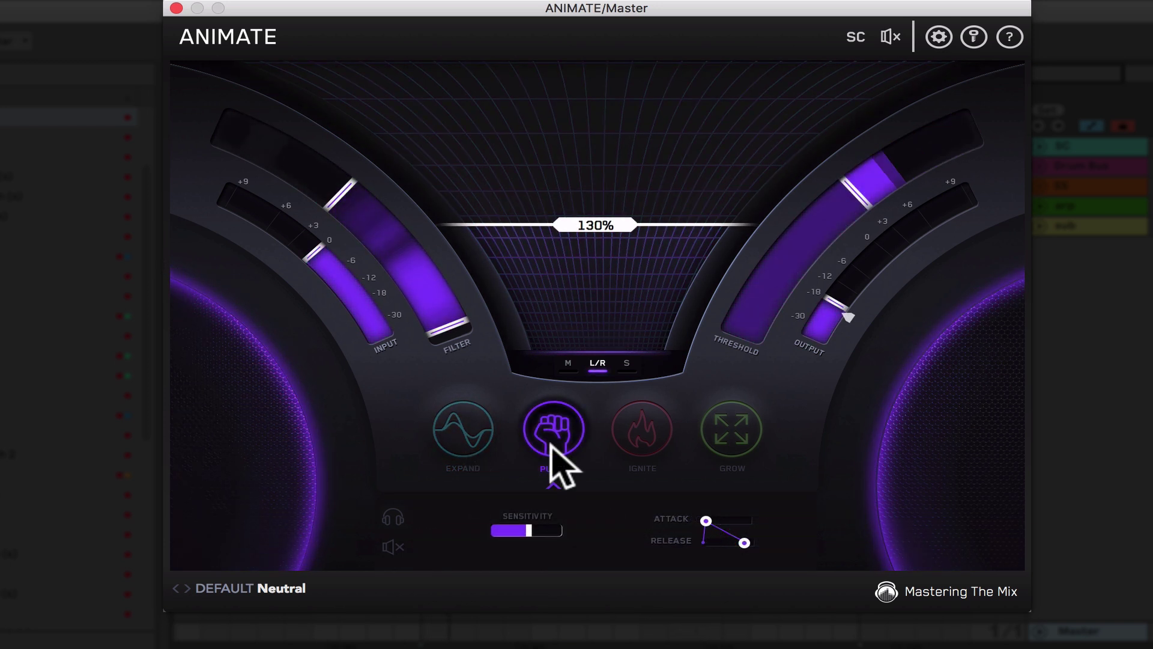
click(639, 443)
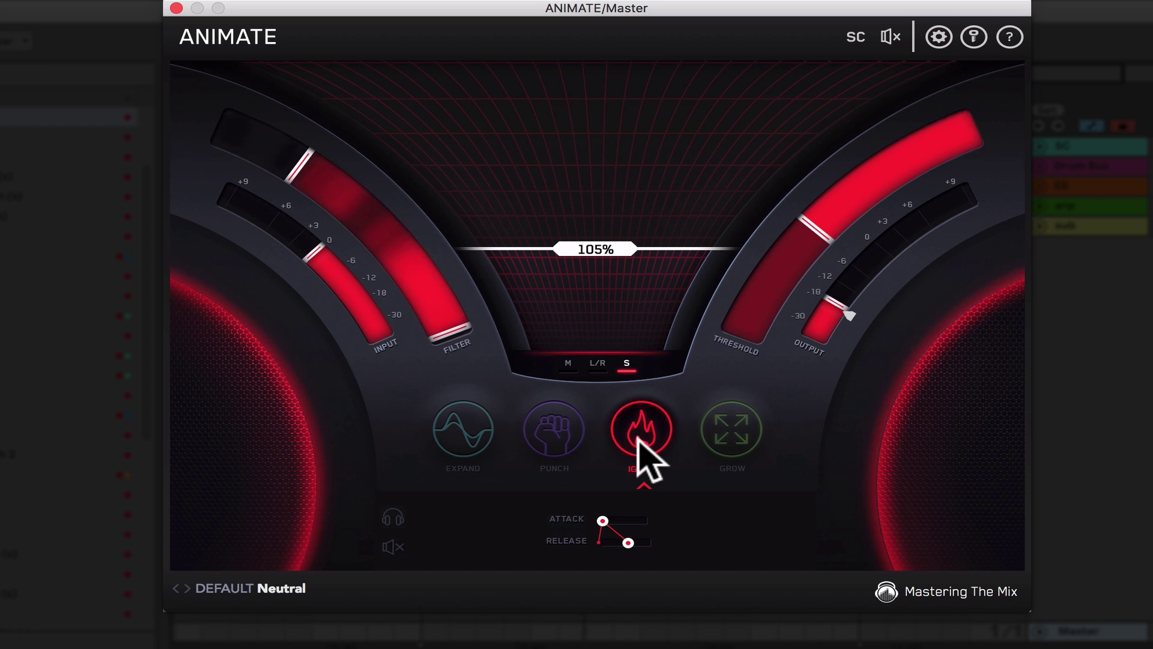
click(730, 439)
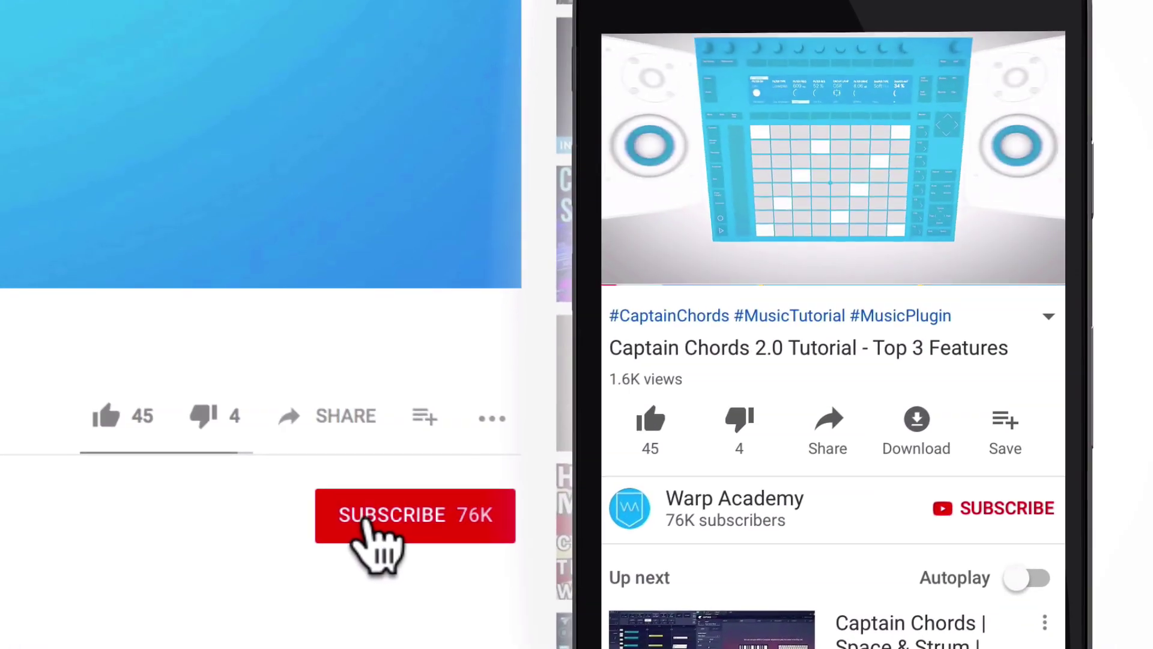
Subscribe to the Warp Academy channel and turn on notifications for every new video.
click(365, 522)
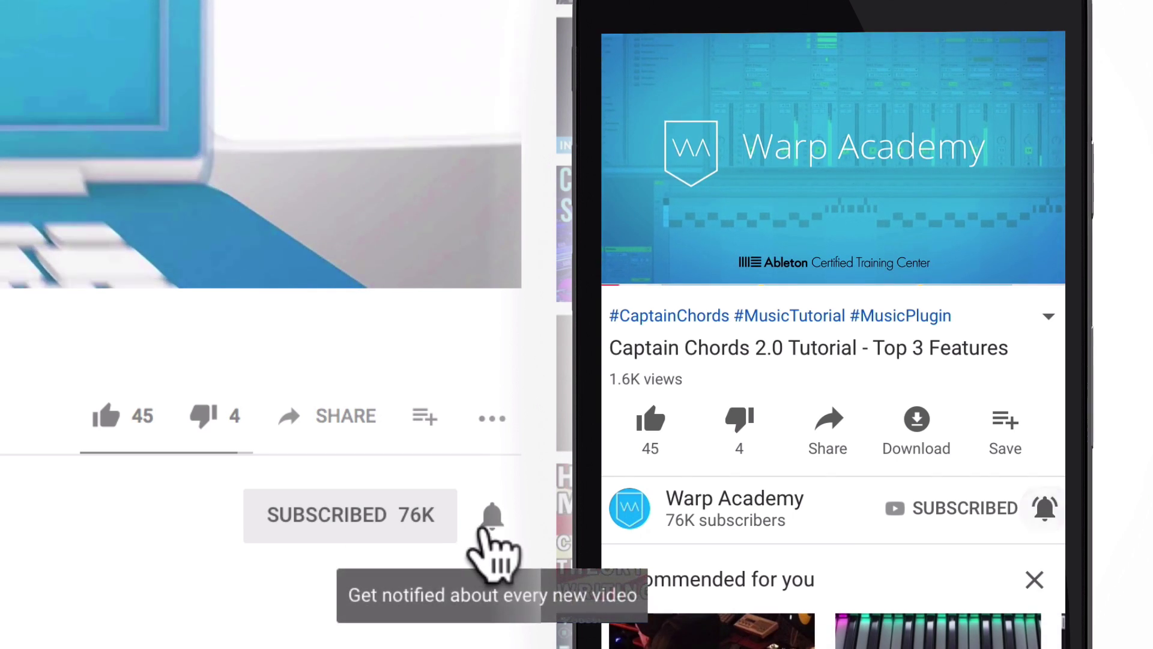
click(487, 524)
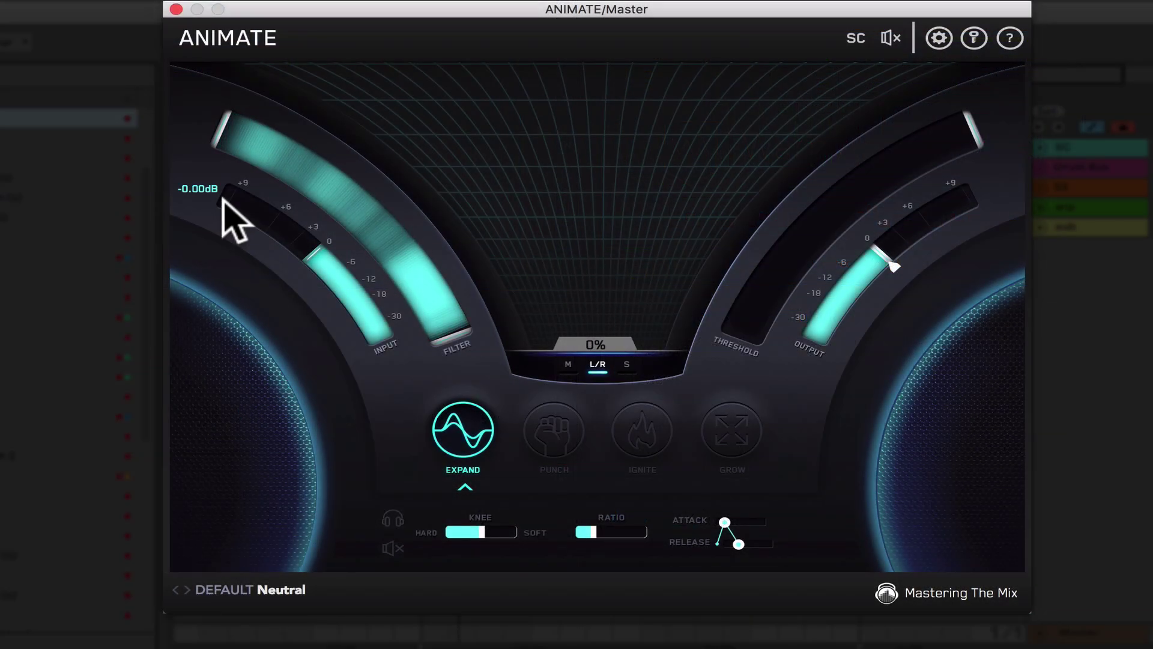
Narrow the Expand filter band with its lower edge at 79Hz and drop the threshold to -34.8dB.
drag(221, 150, 330, 183)
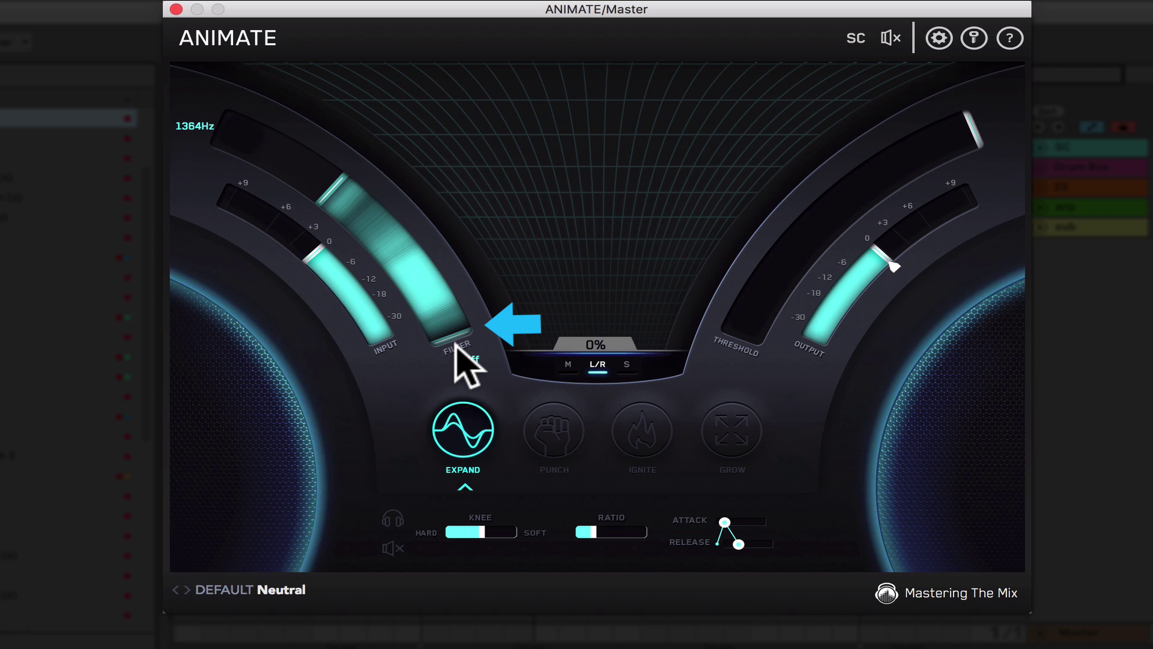
drag(451, 334, 394, 232)
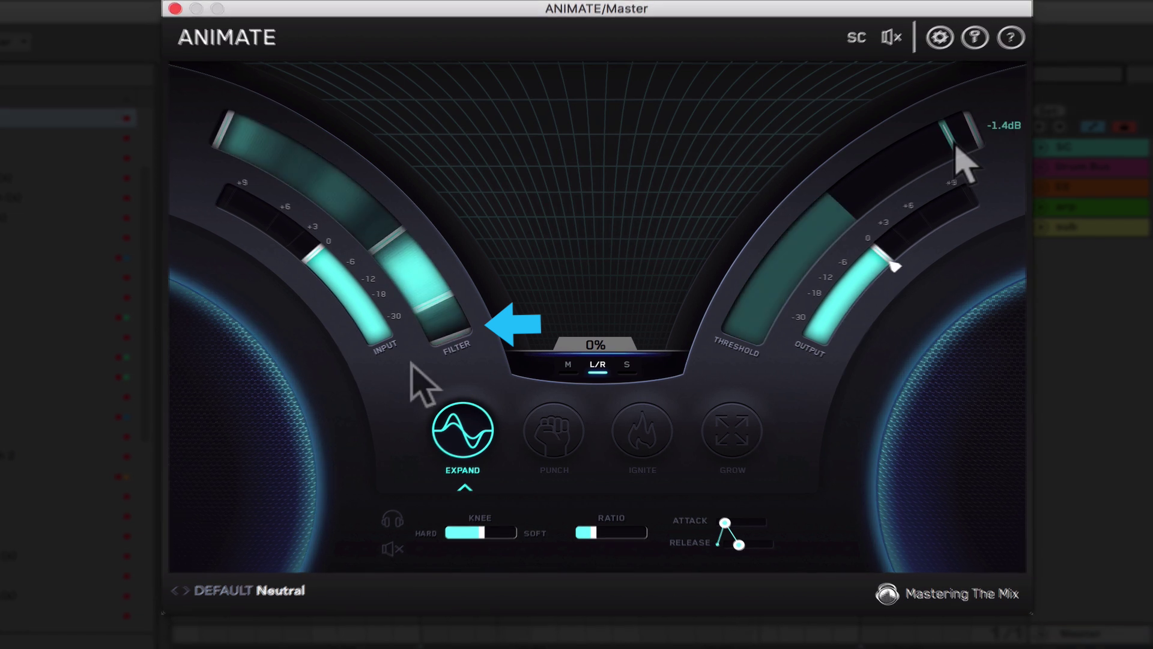
drag(955, 144, 856, 224)
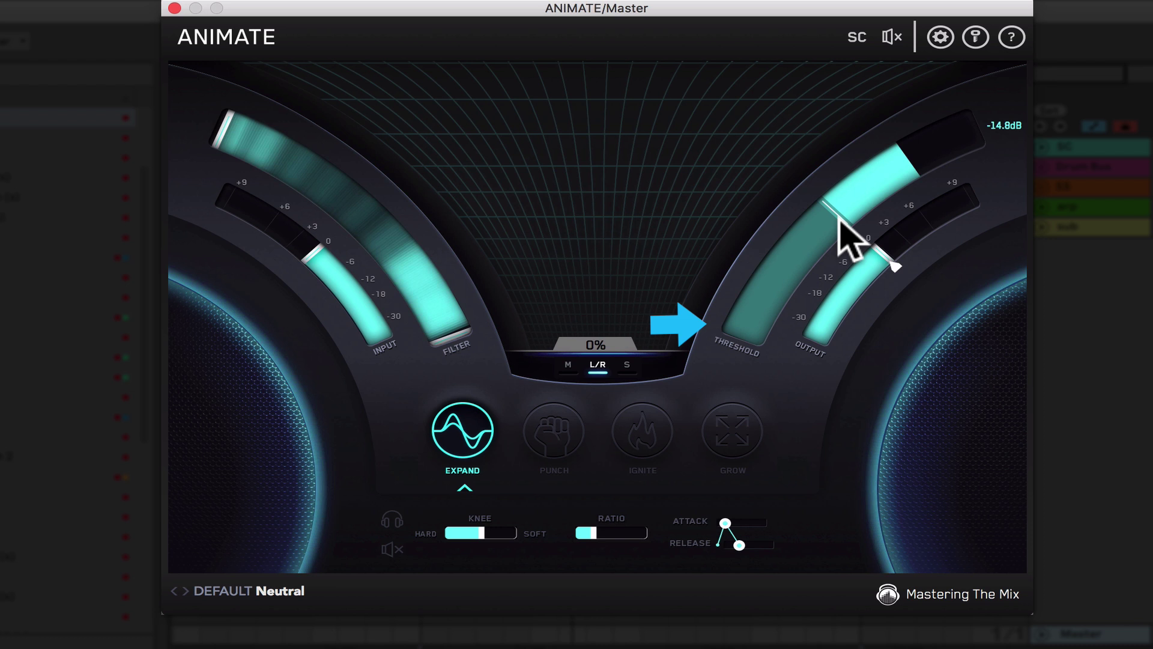
mouse_move(841, 219)
mouse_down()
mouse_move(841, 241)
mouse_move(771, 355)
mouse_move(787, 282)
mouse_move(823, 258)
mouse_move(832, 230)
mouse_up()
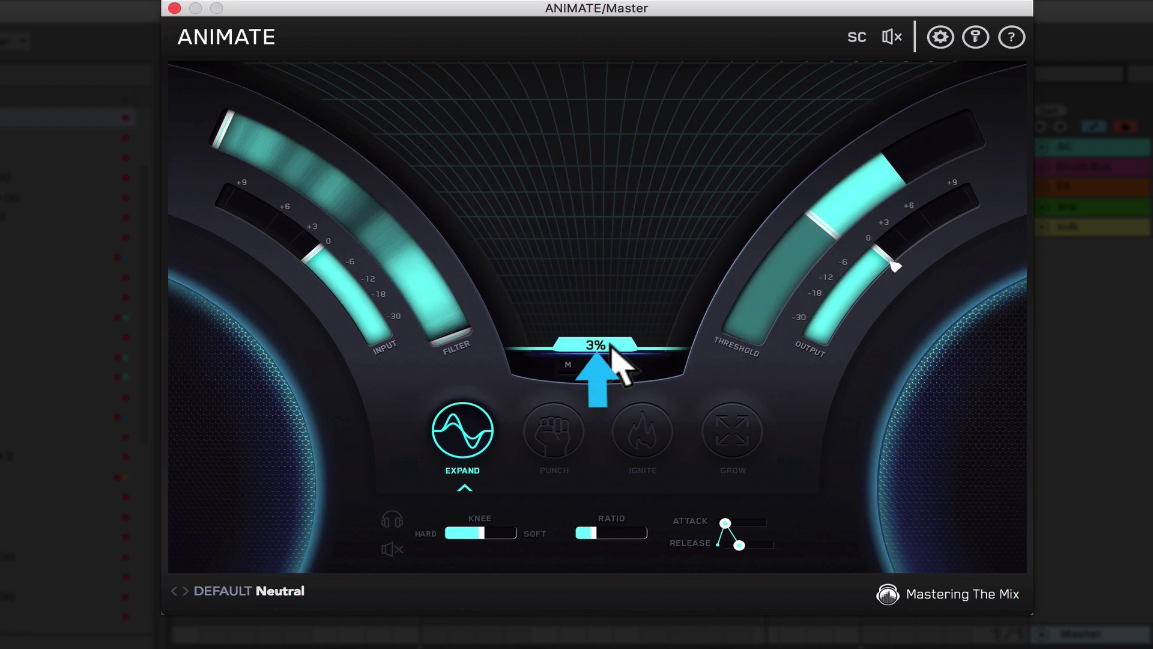
Raise the Expand amount to 30%, then Alt-click to jump it to 100%.
drag(618, 355, 622, 311)
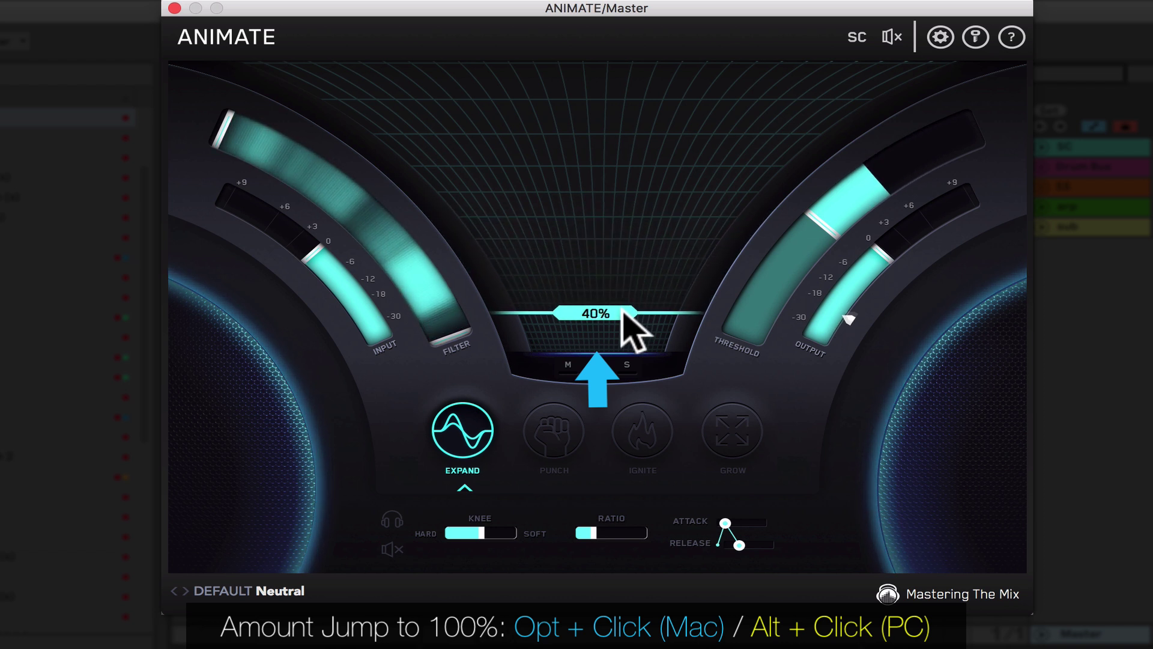
alt+click(611, 307)
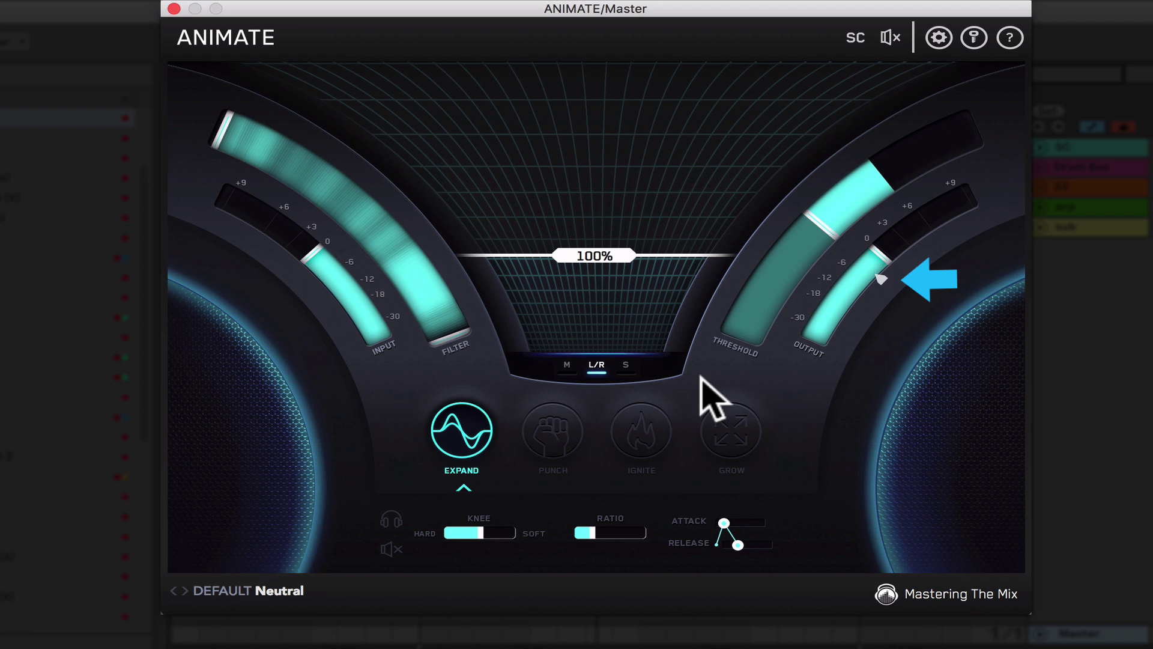
mouse_move(795, 342)
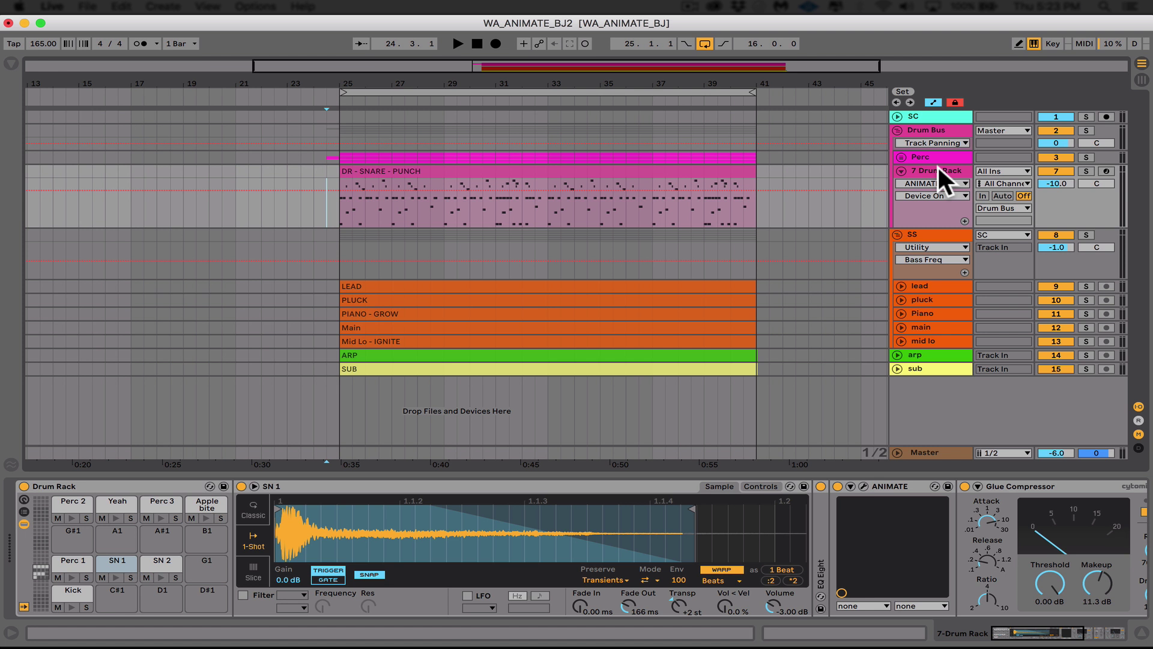
Play the arrangement with ANIMATE on the 7 Drum Rack snare track.
key(space)
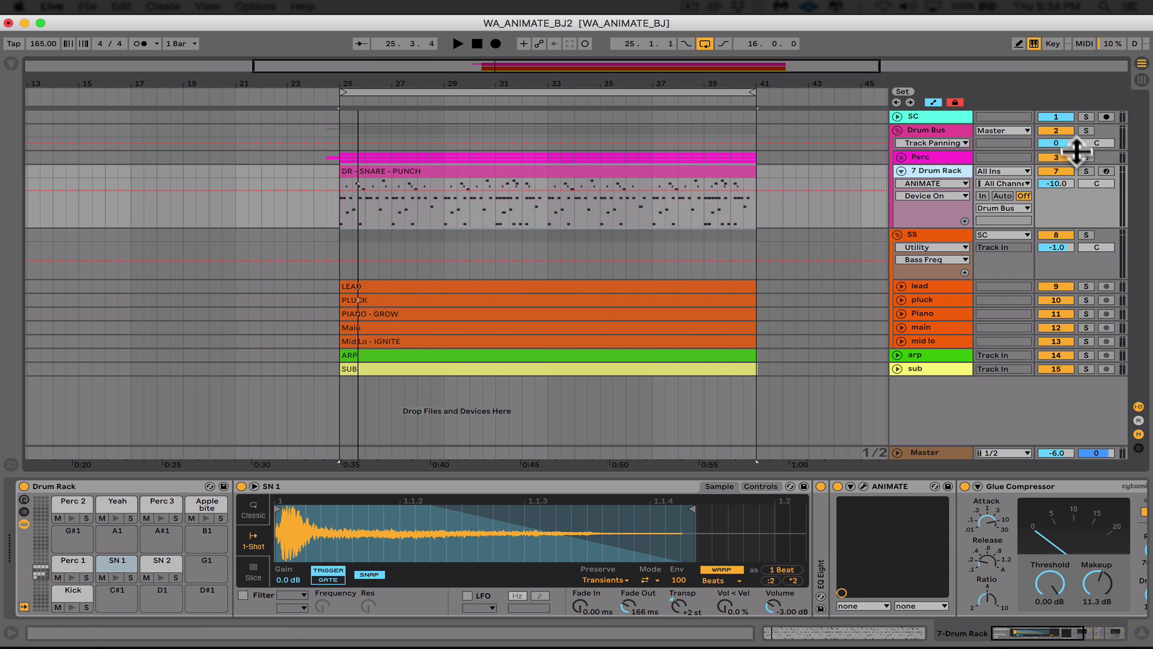
Solo the 7 Drum Rack and SN 1 pad, bypass ANIMATE, and briefly play the dry snare.
click(1086, 171)
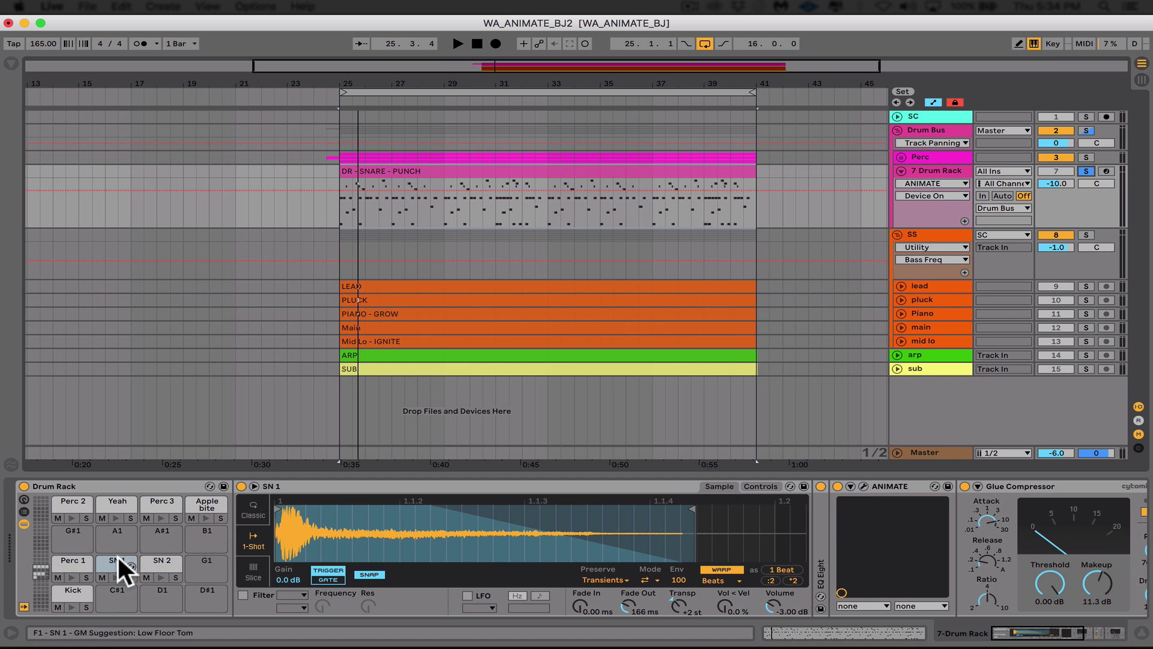
click(837, 486)
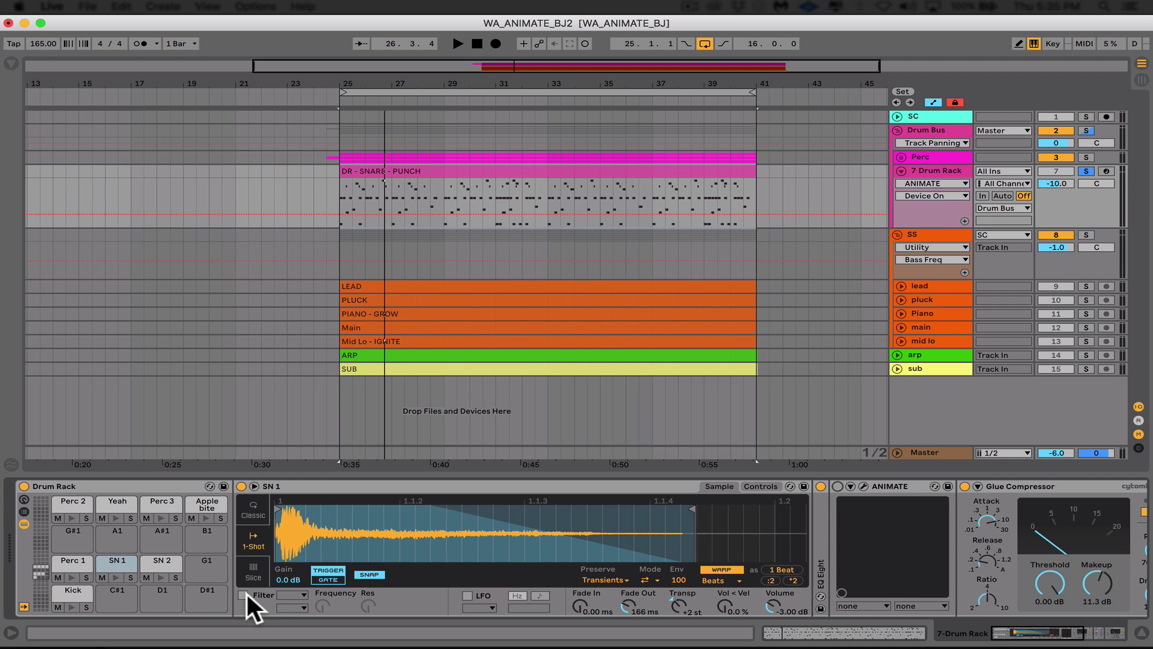
click(129, 573)
key(space)
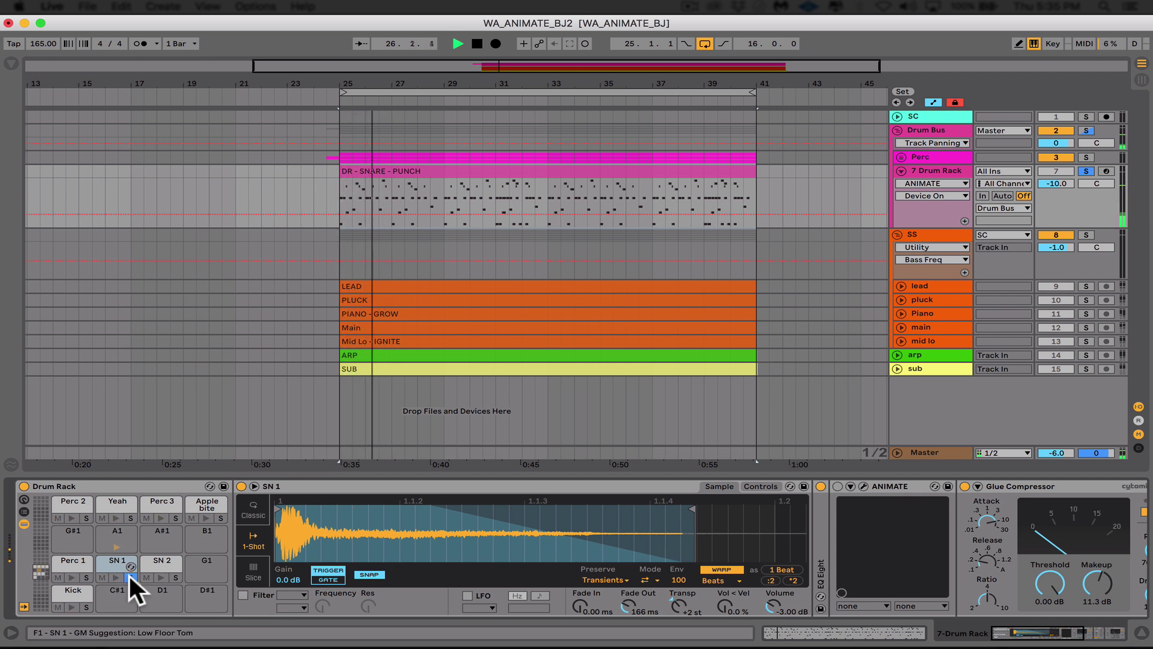
key(space)
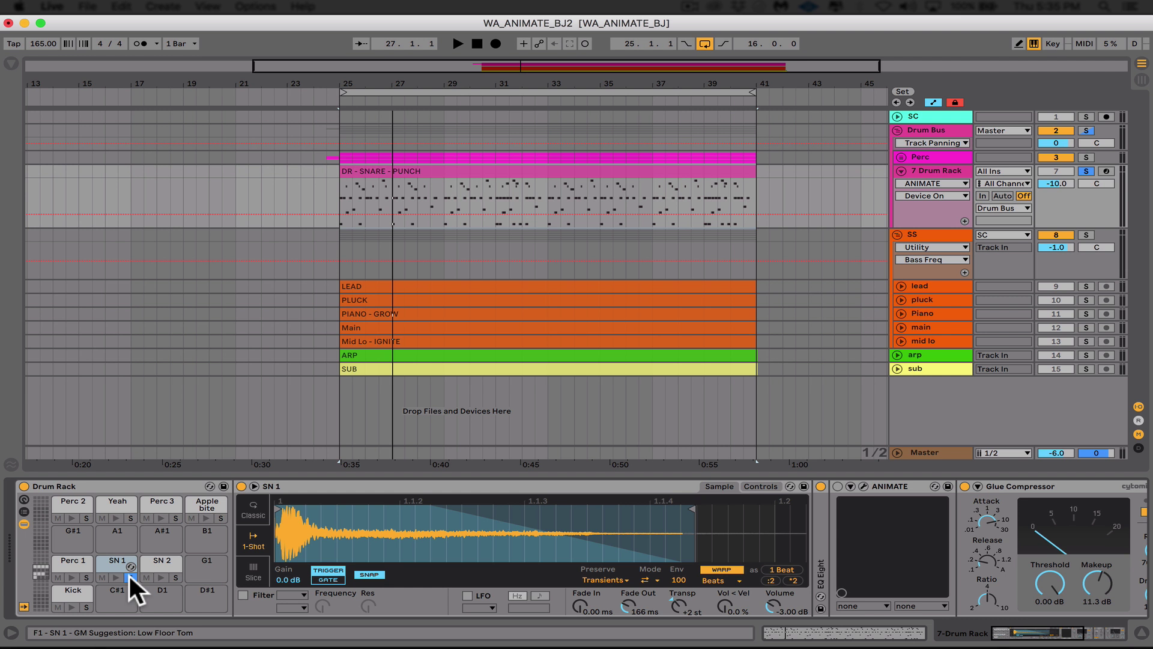
Switch ANIMATE back on for the drum rack and open its plugin window.
click(837, 486)
click(864, 486)
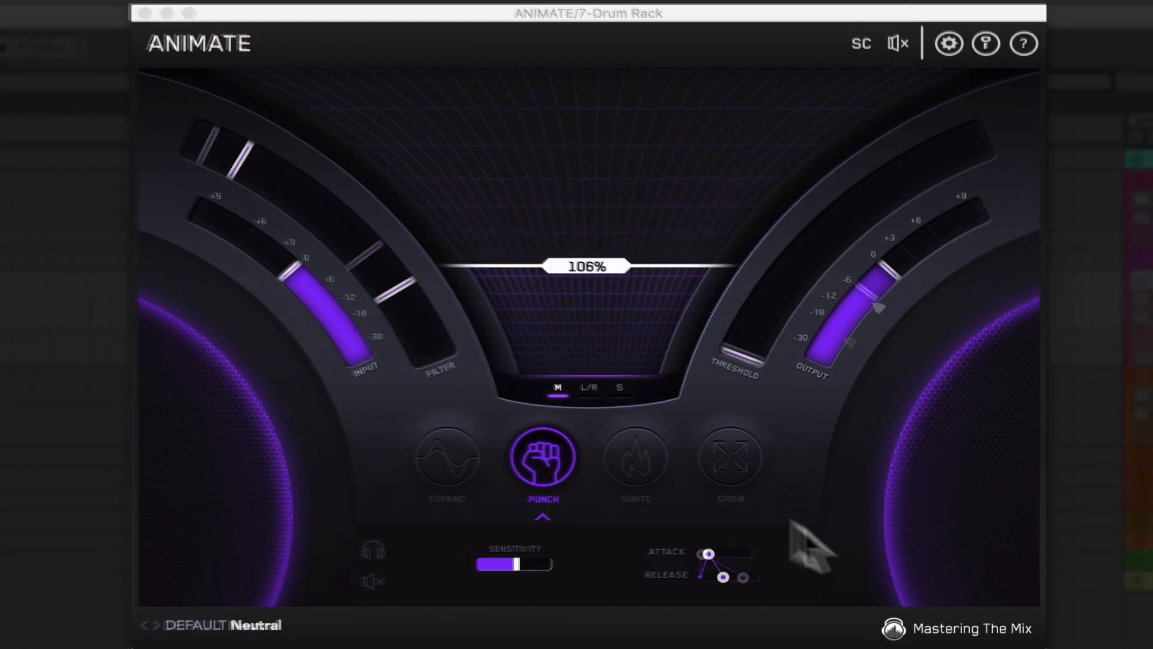
Load the DEFAULT Neutral preset and process only the mid channel.
click(258, 624)
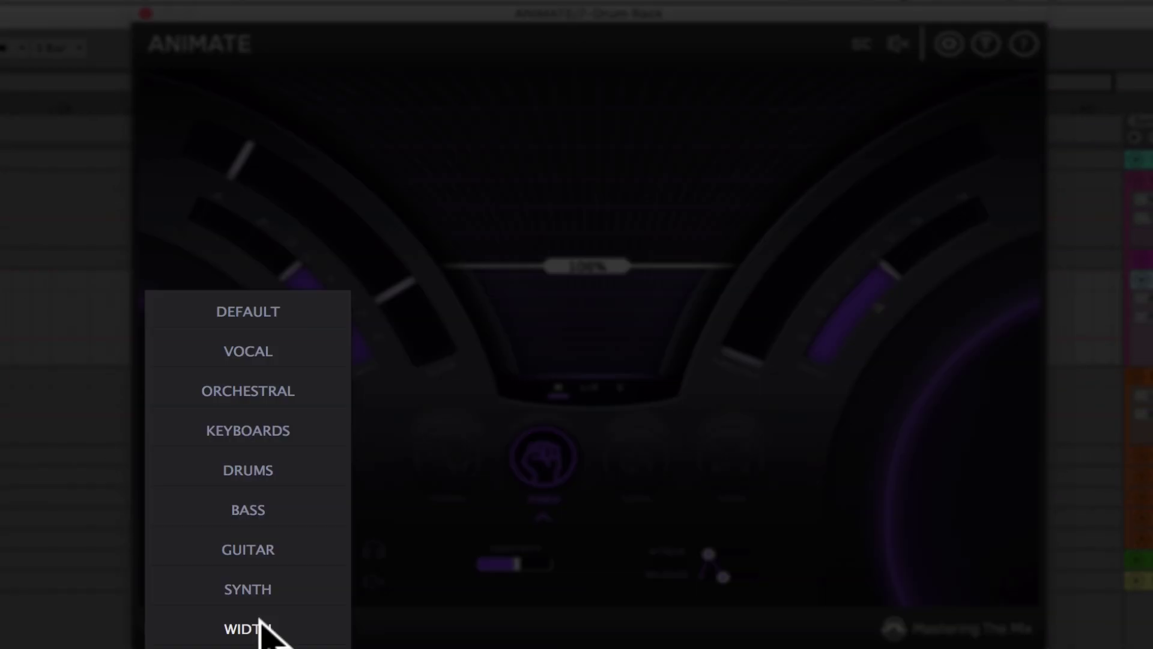
mouse_move(275, 306)
click(419, 306)
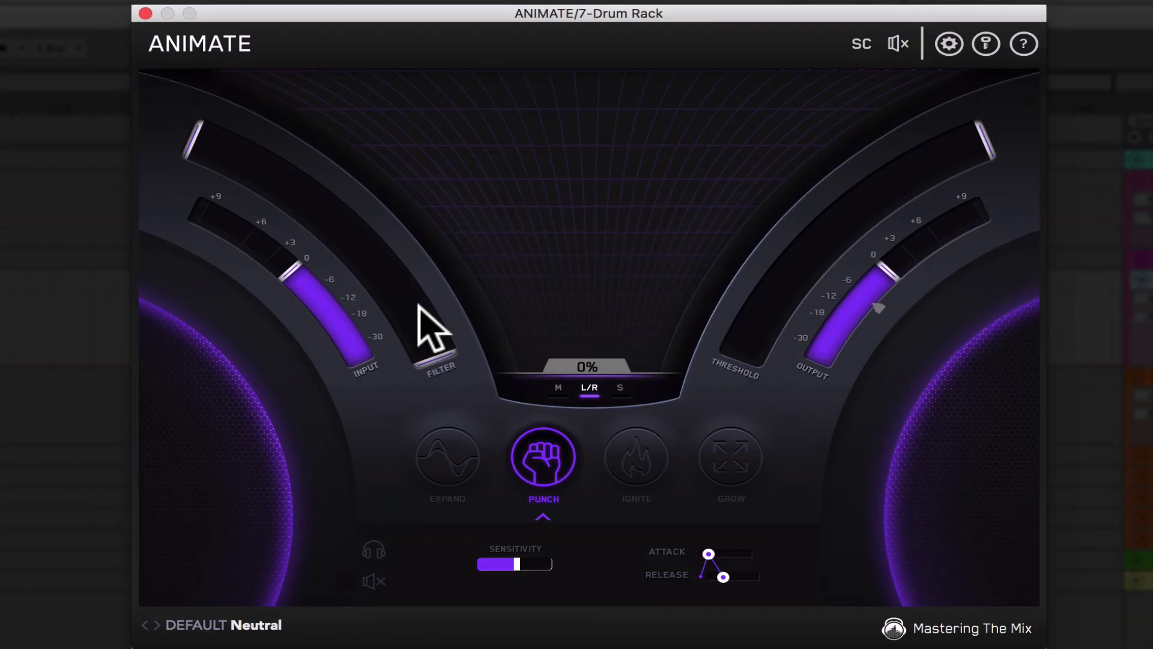
click(555, 394)
Set threshold to about -42.3 dB, mix 105%, filter 100Hz–3593Hz and output -6 dB.
mouse_move(862, 218)
mouse_down()
mouse_move(852, 253)
mouse_move(788, 334)
mouse_move(798, 342)
mouse_move(762, 324)
mouse_move(757, 438)
mouse_up()
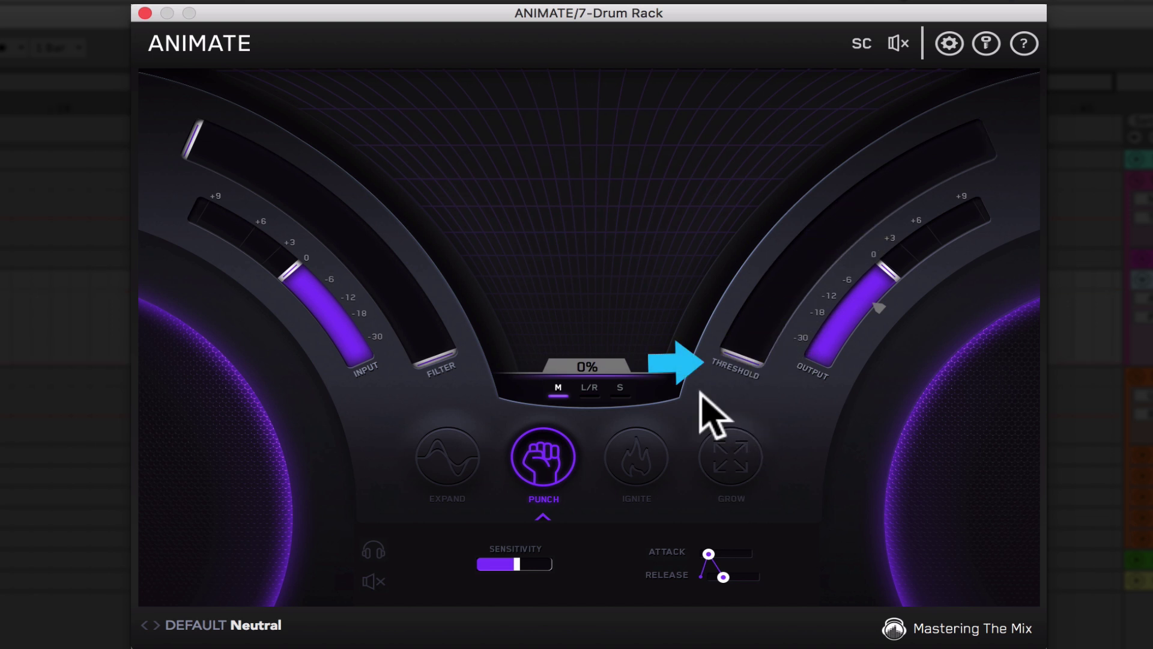
click(606, 368)
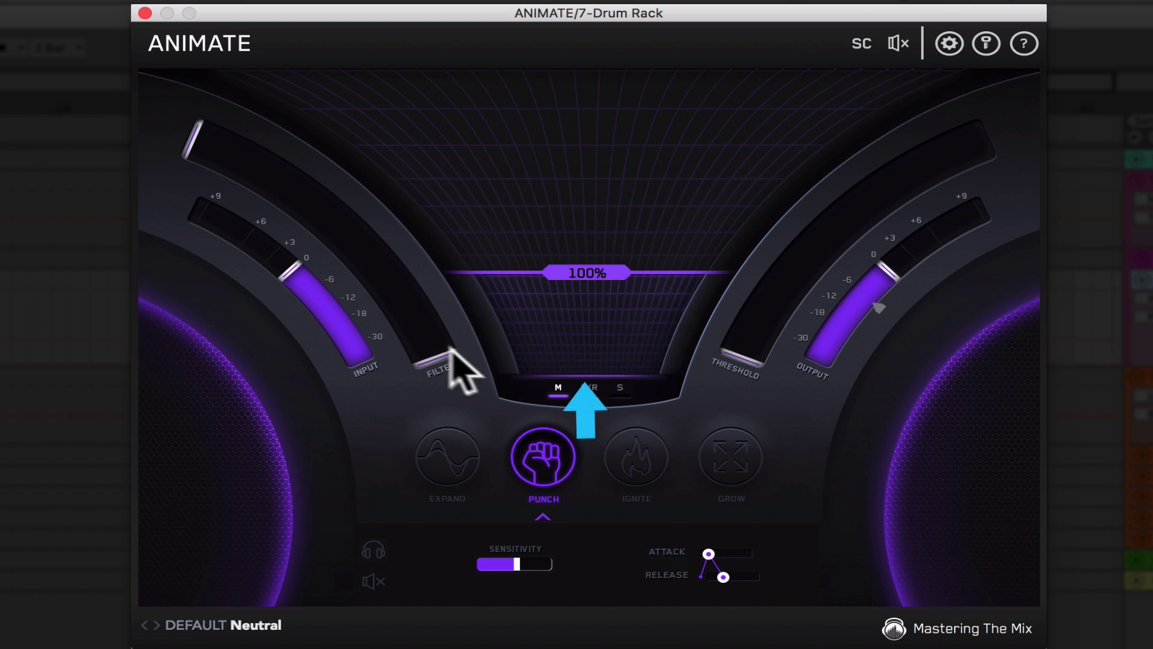
drag(450, 351, 301, 187)
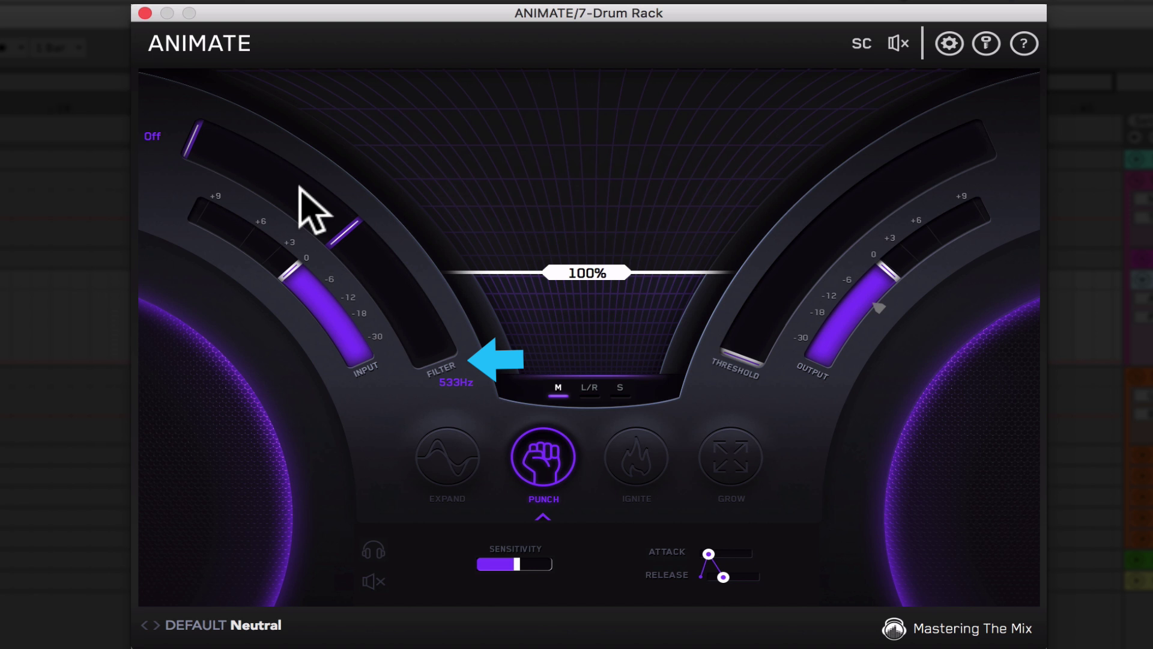
drag(300, 188, 337, 232)
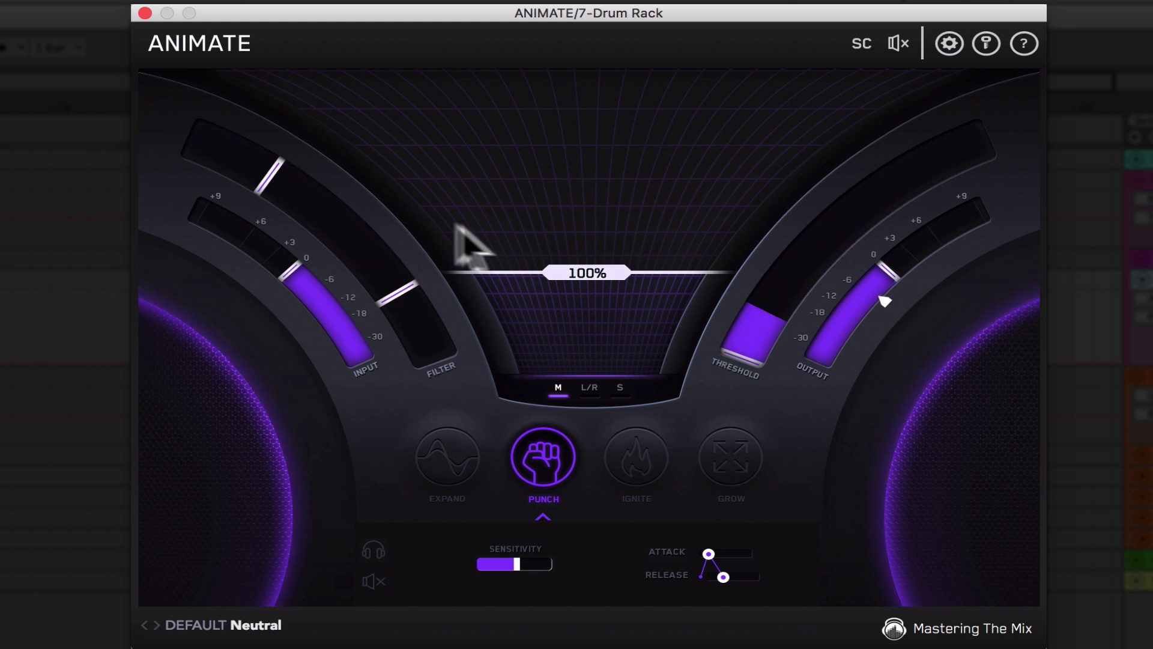
drag(561, 271, 561, 262)
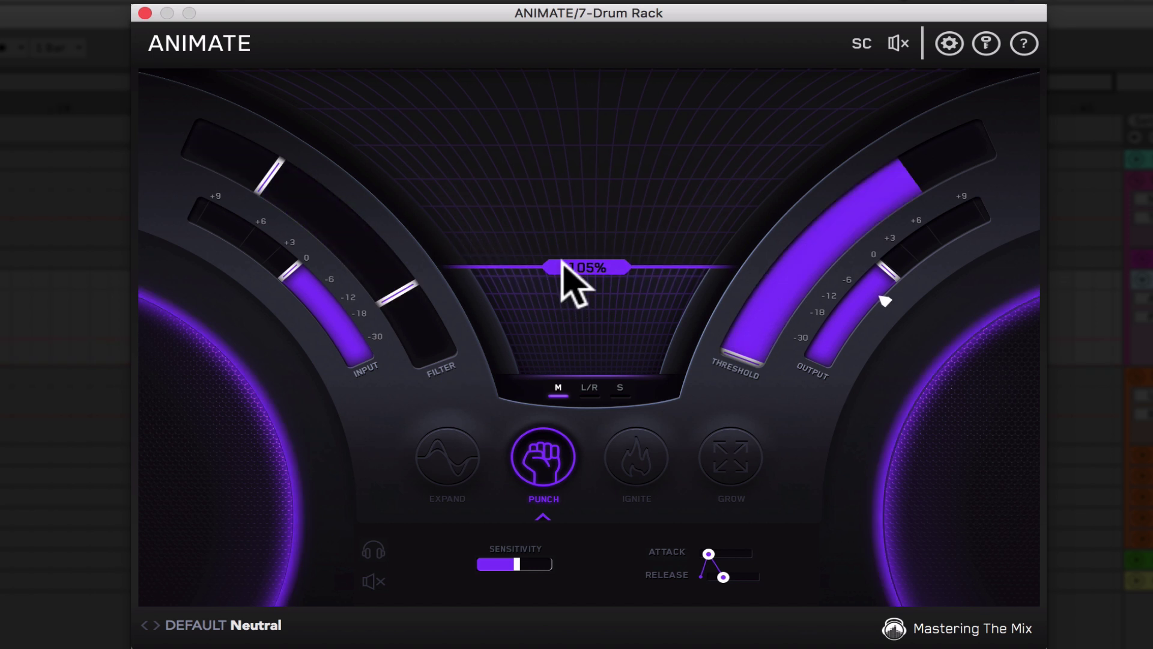
click(881, 300)
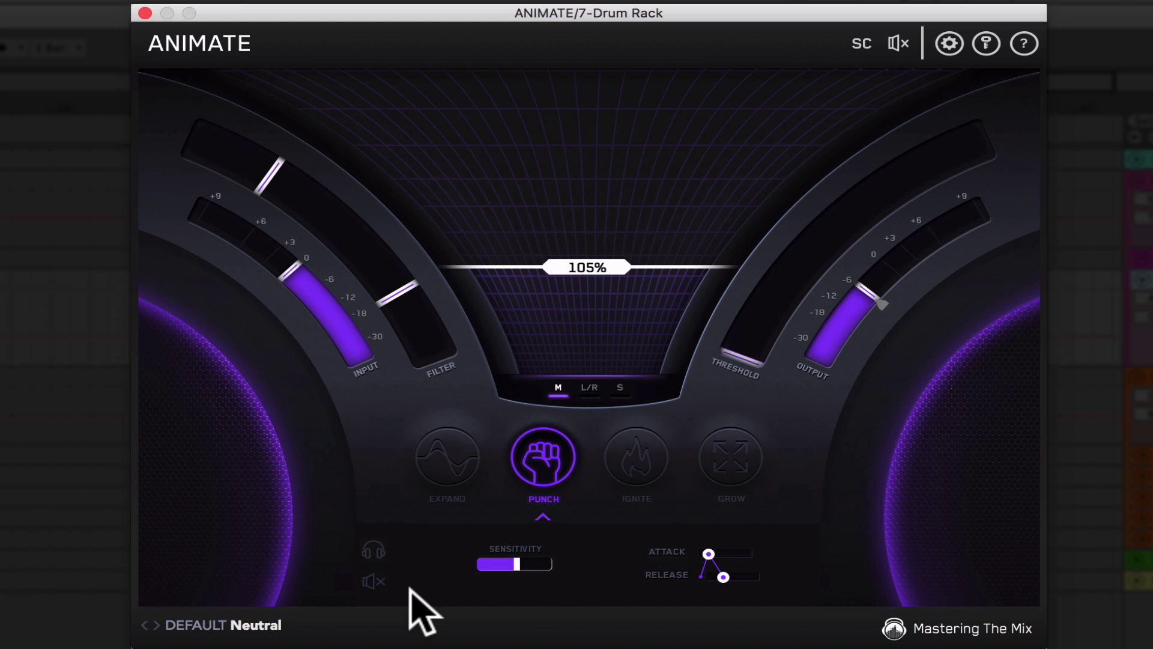
mouse_move(316, 200)
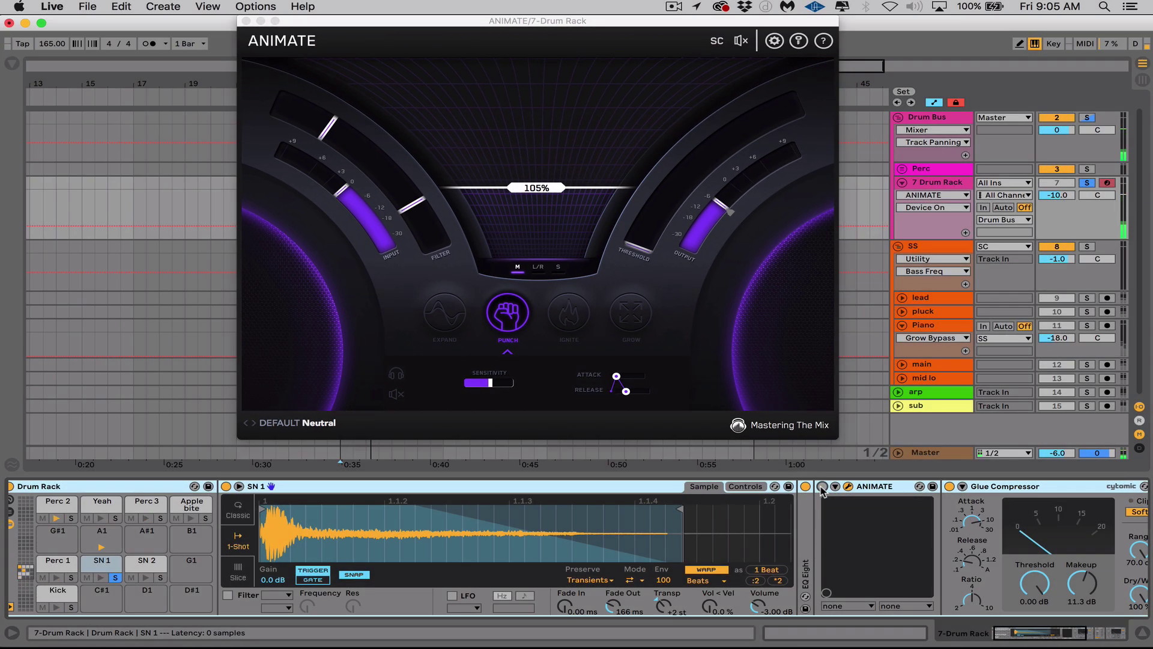
Turn ANIMATE back on to A/B compare the snare, then unsolo the SN 1 pad.
click(822, 487)
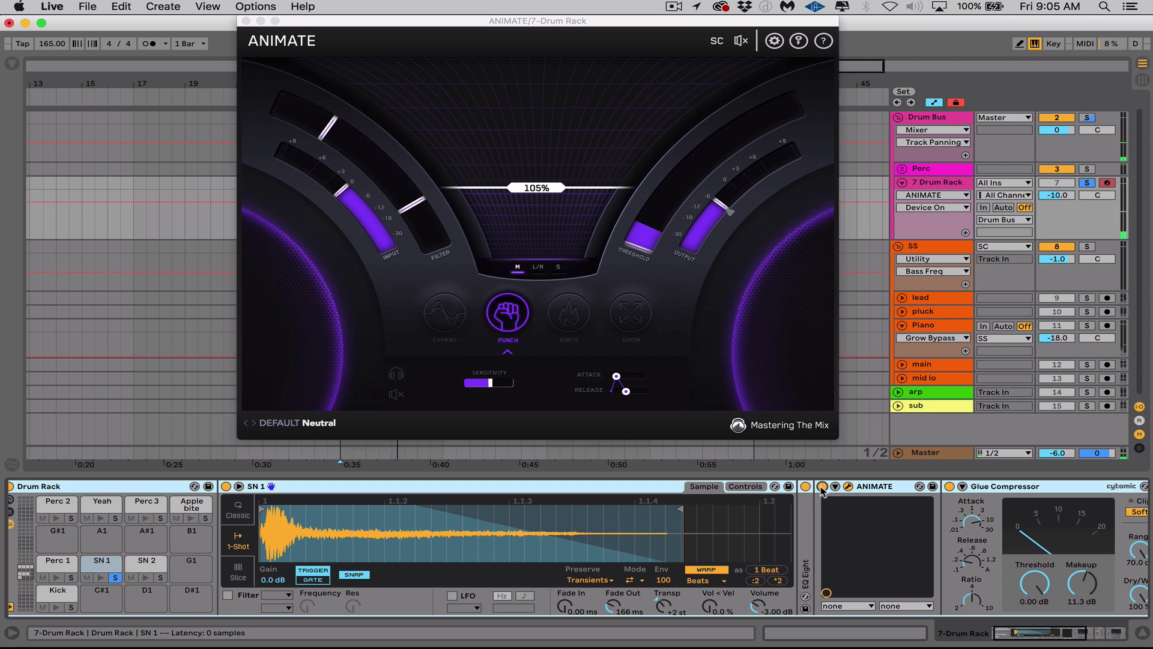
click(115, 578)
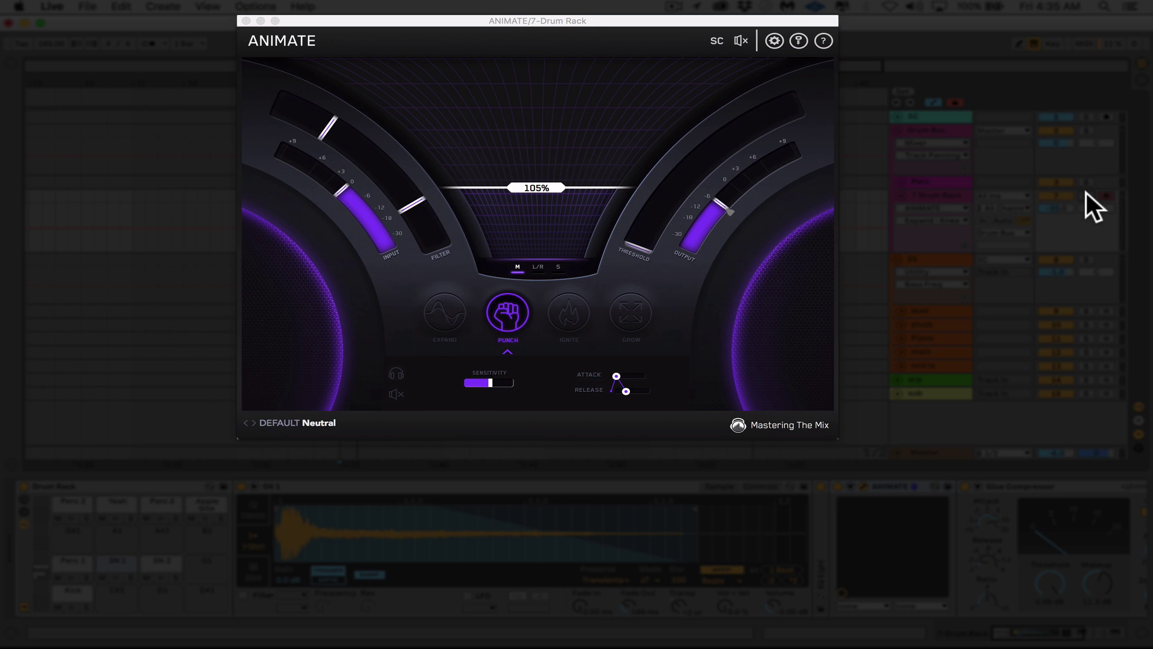
Select the mid lo track and open its ANIMATE window showing Ignite with Bass Bite at 114%.
click(946, 259)
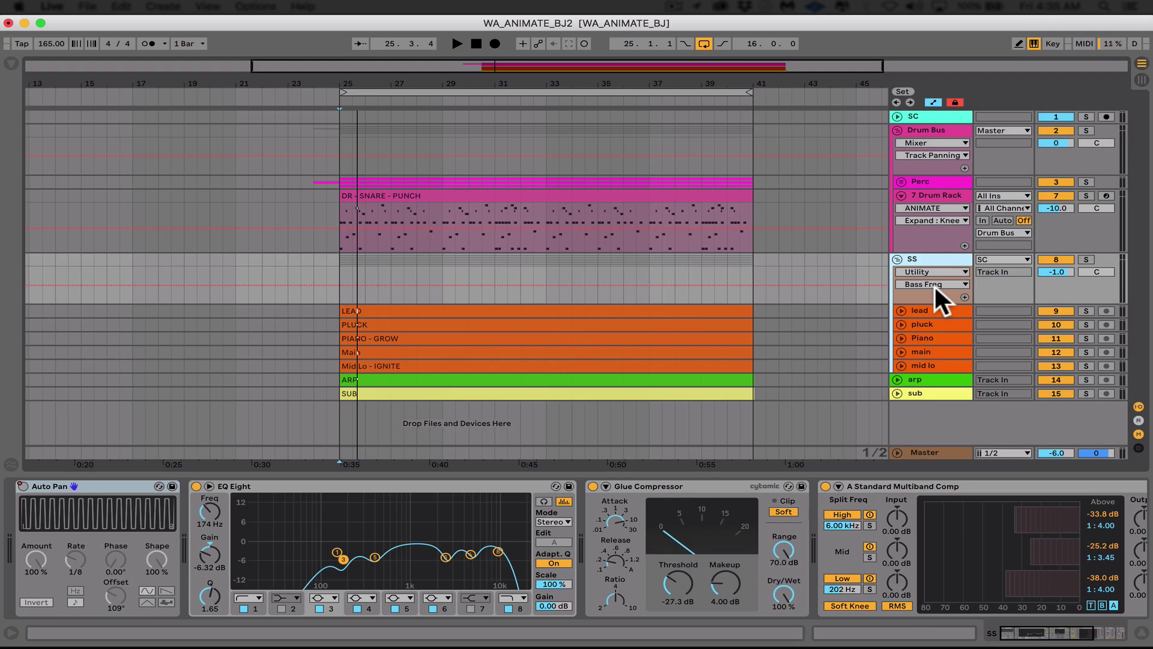
click(899, 363)
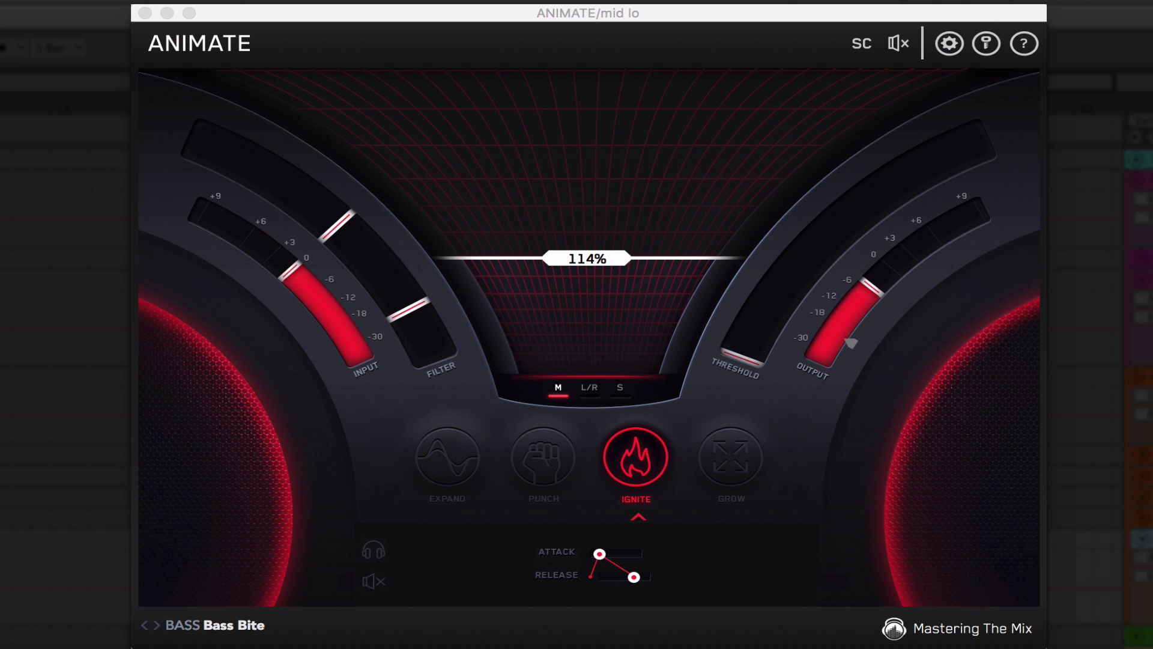
click(376, 581)
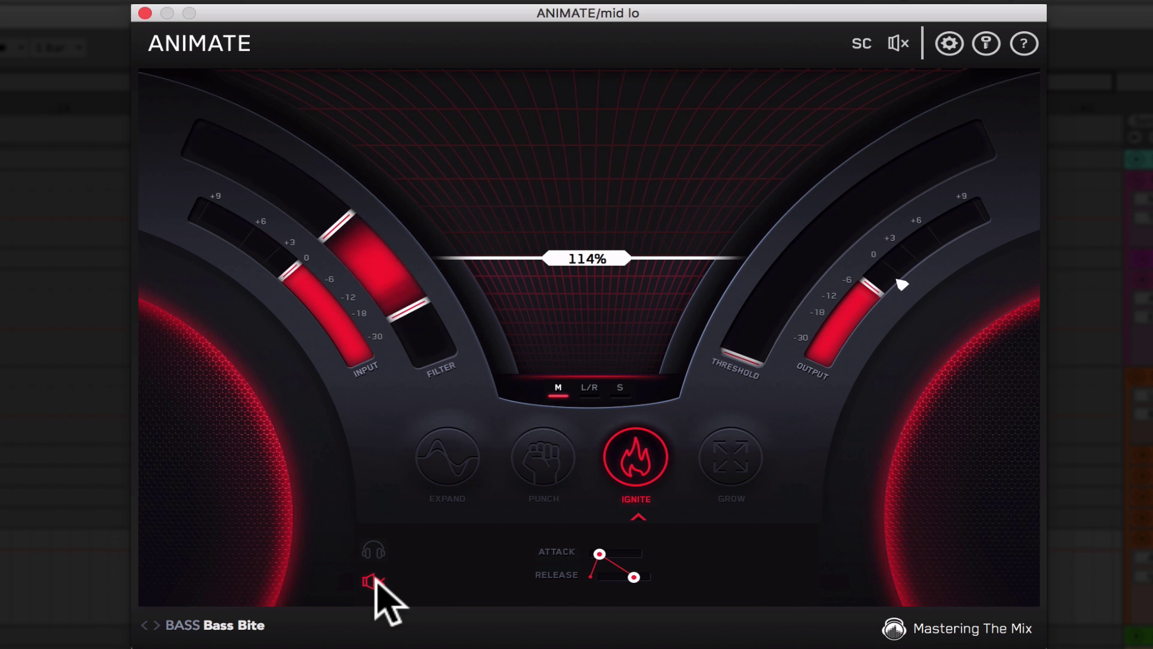
click(376, 581)
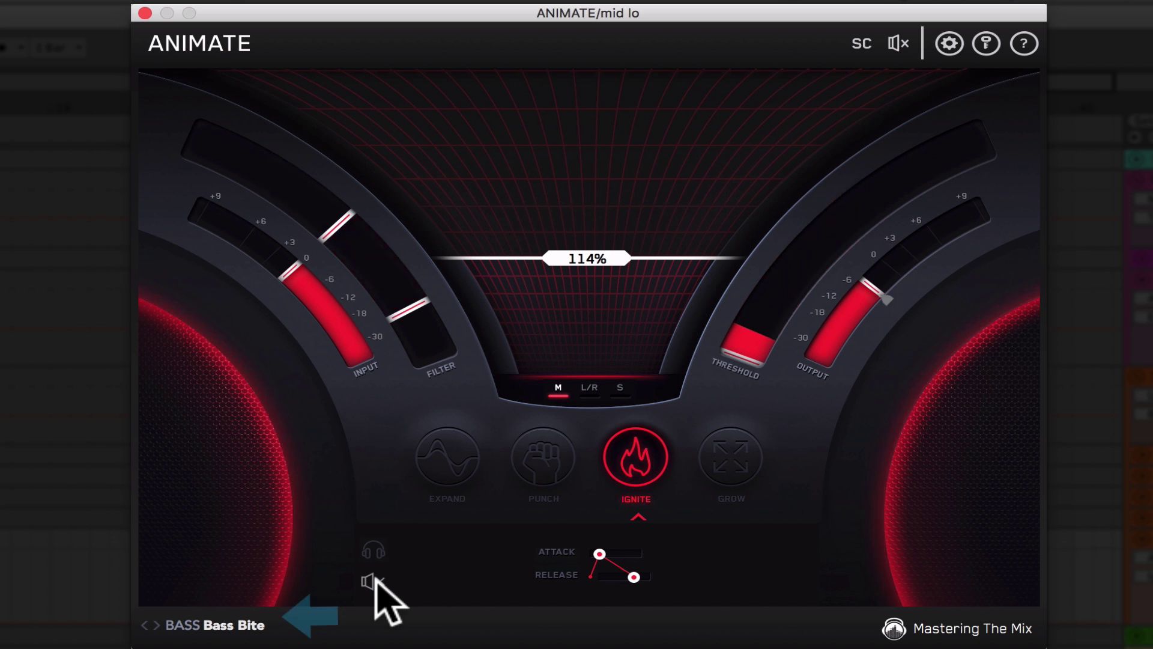
Reload the Bass Bite preset for Ignite on the mid lo bass.
click(225, 624)
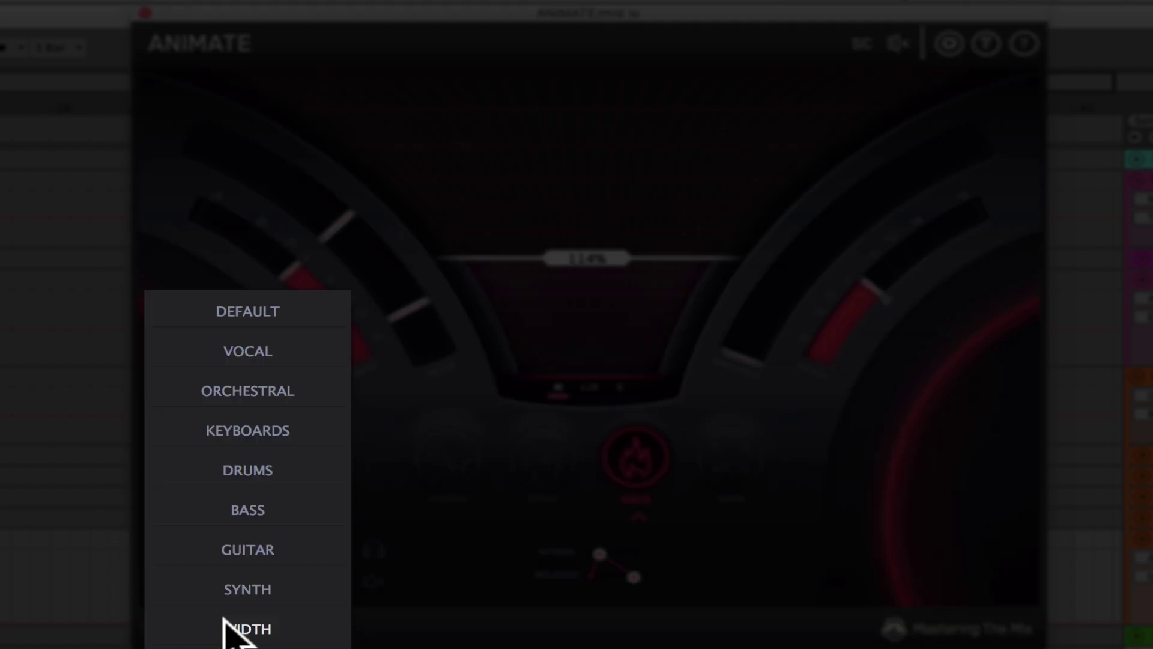
mouse_move(252, 510)
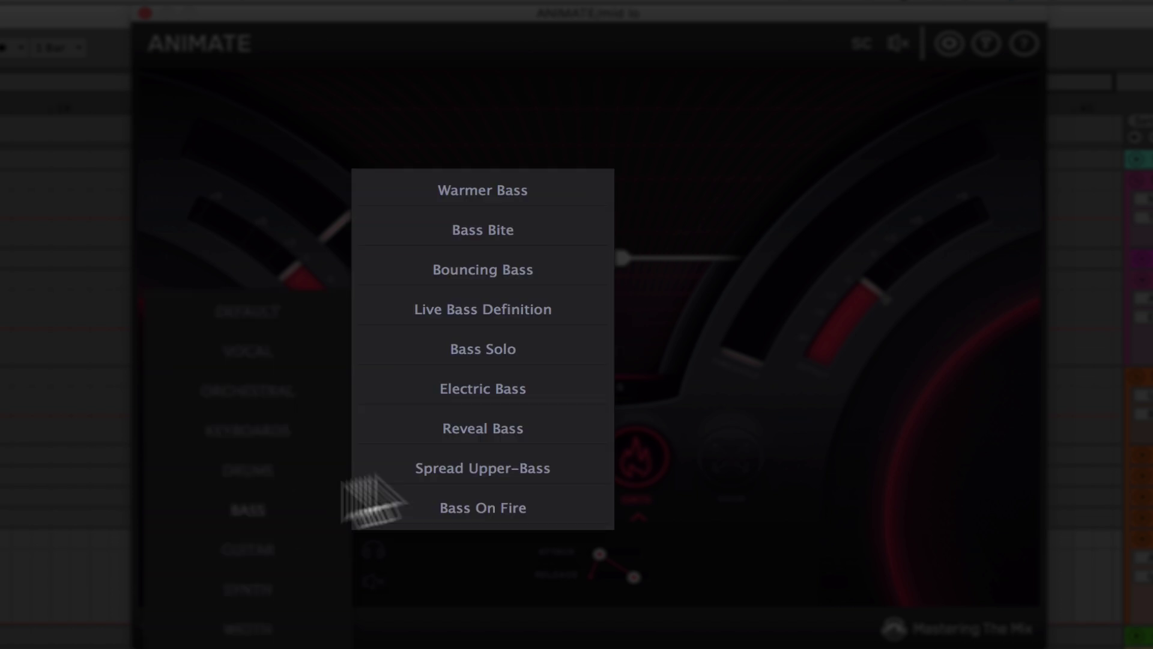
click(479, 231)
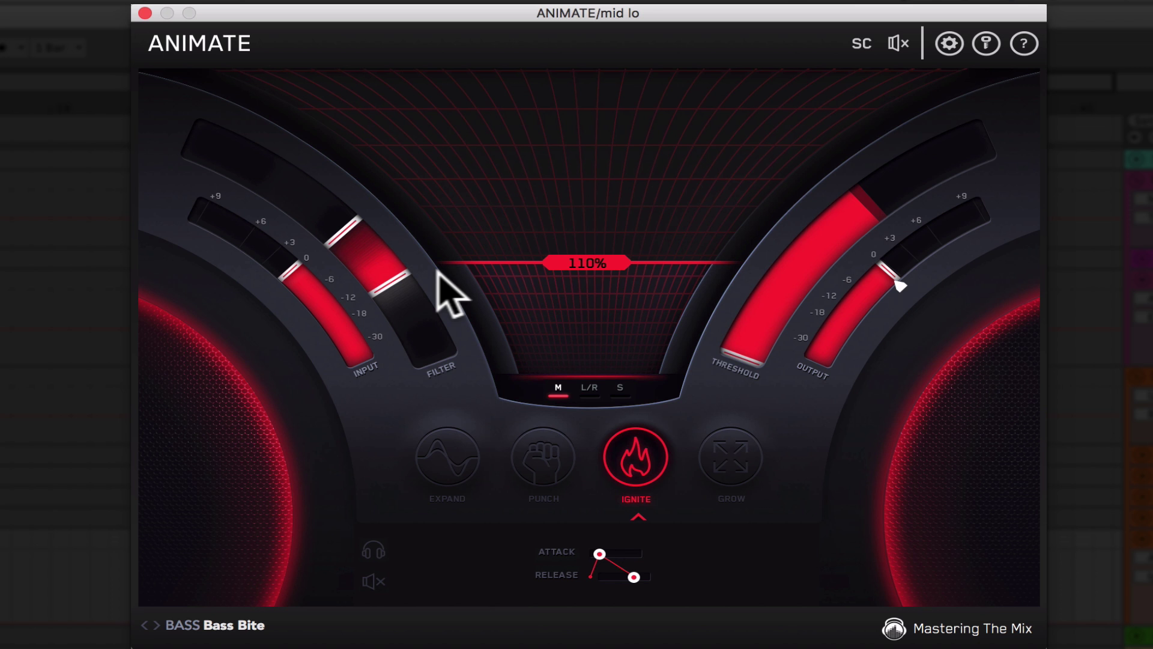
Nudge the filter band slightly lower, drop the output to about -5 dB, and raise the amount to 119%.
mouse_move(394, 273)
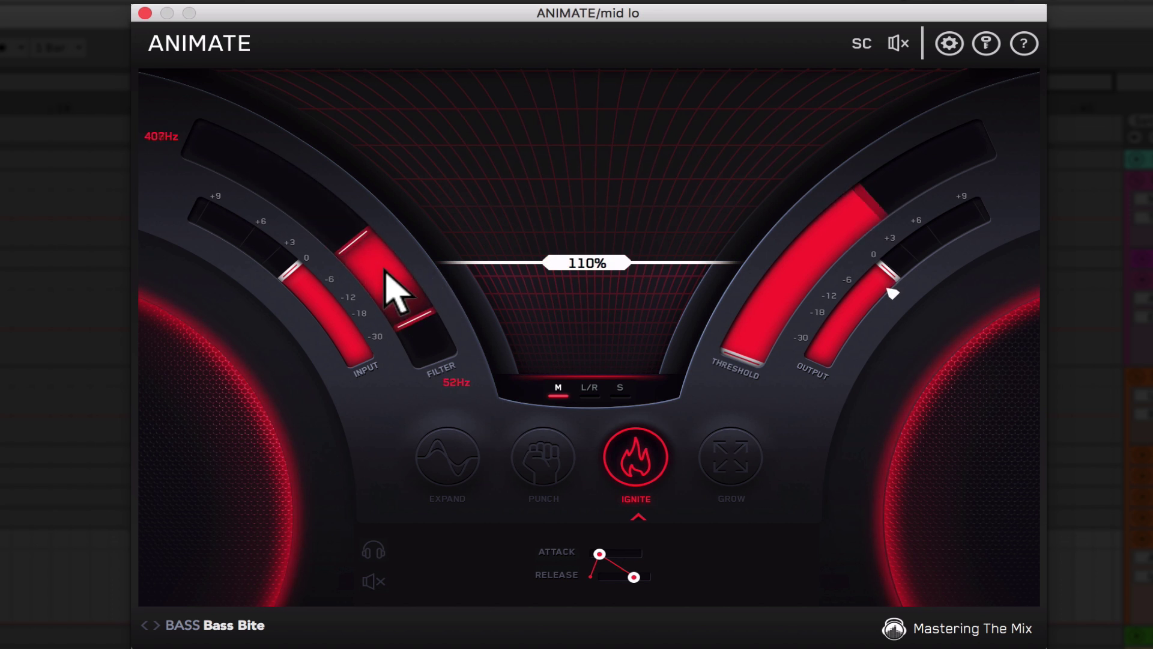
drag(385, 274, 387, 276)
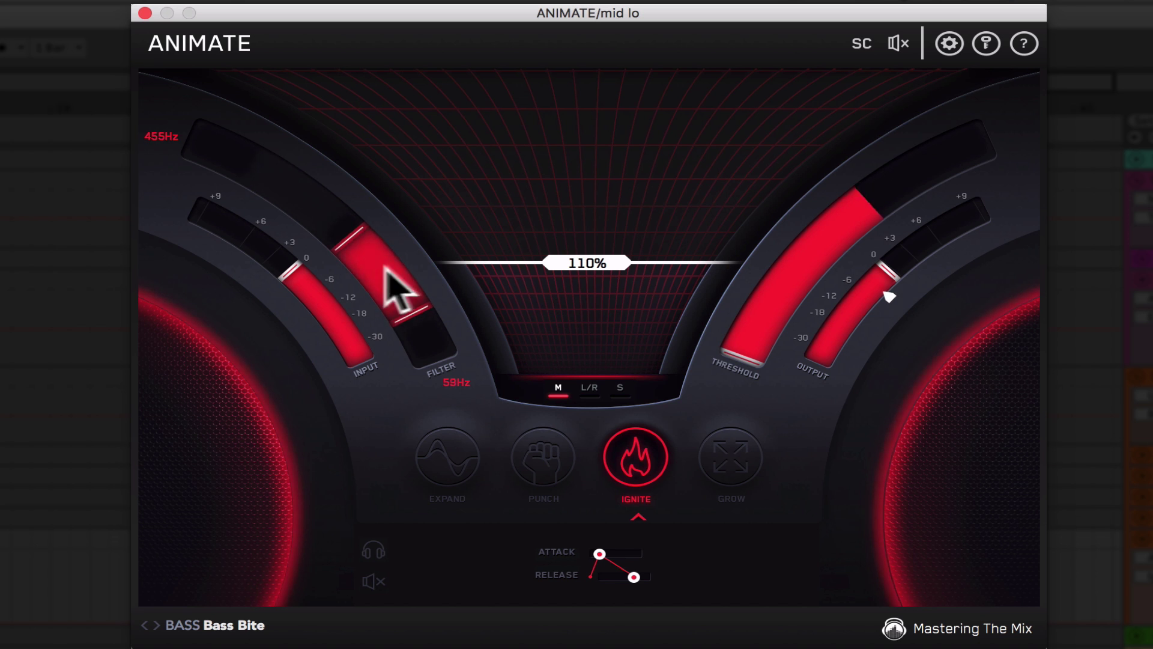
click(891, 291)
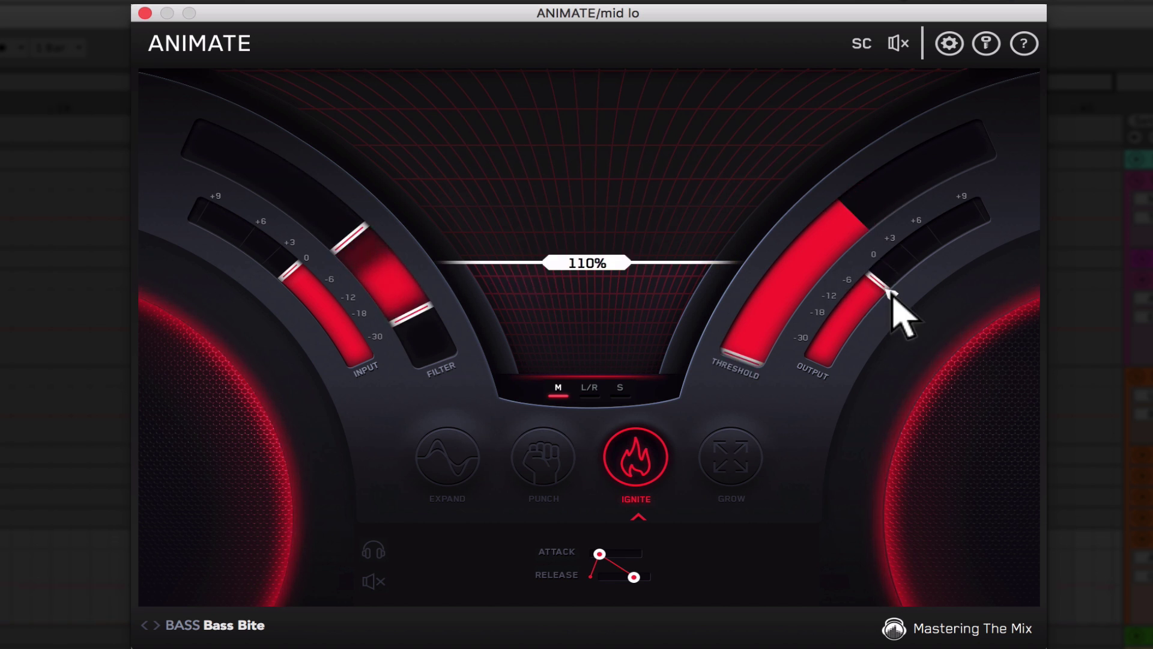
drag(602, 263, 601, 252)
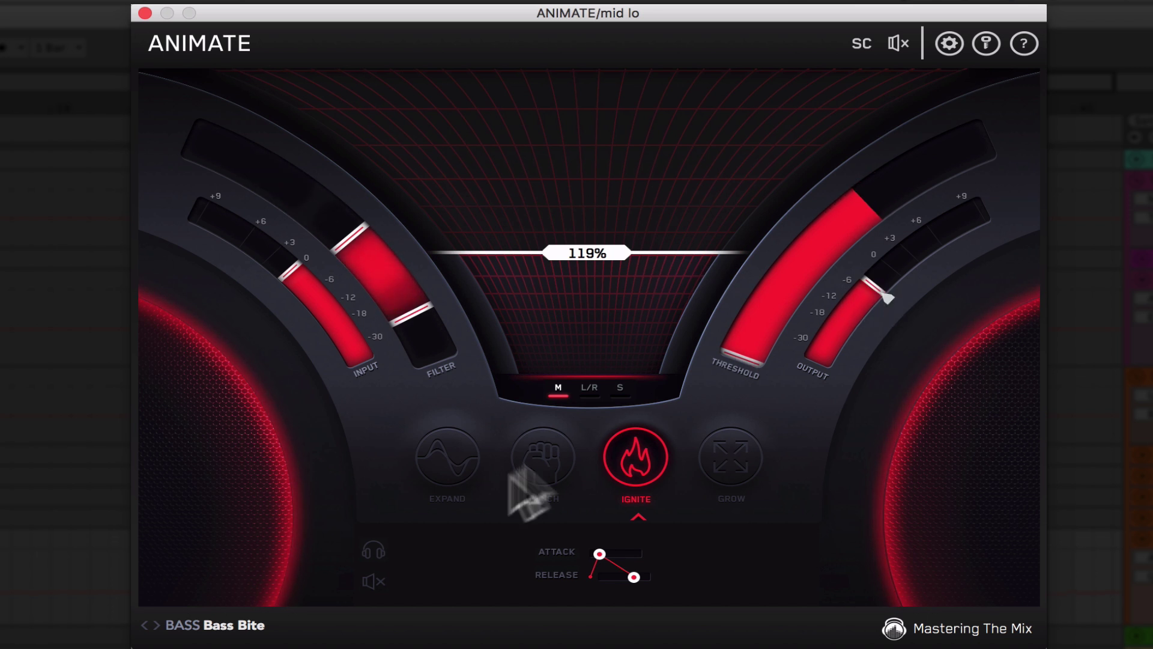
A/B the Ignite effect with bypass and shift the filter band up to about 93Hz–710Hz.
click(377, 581)
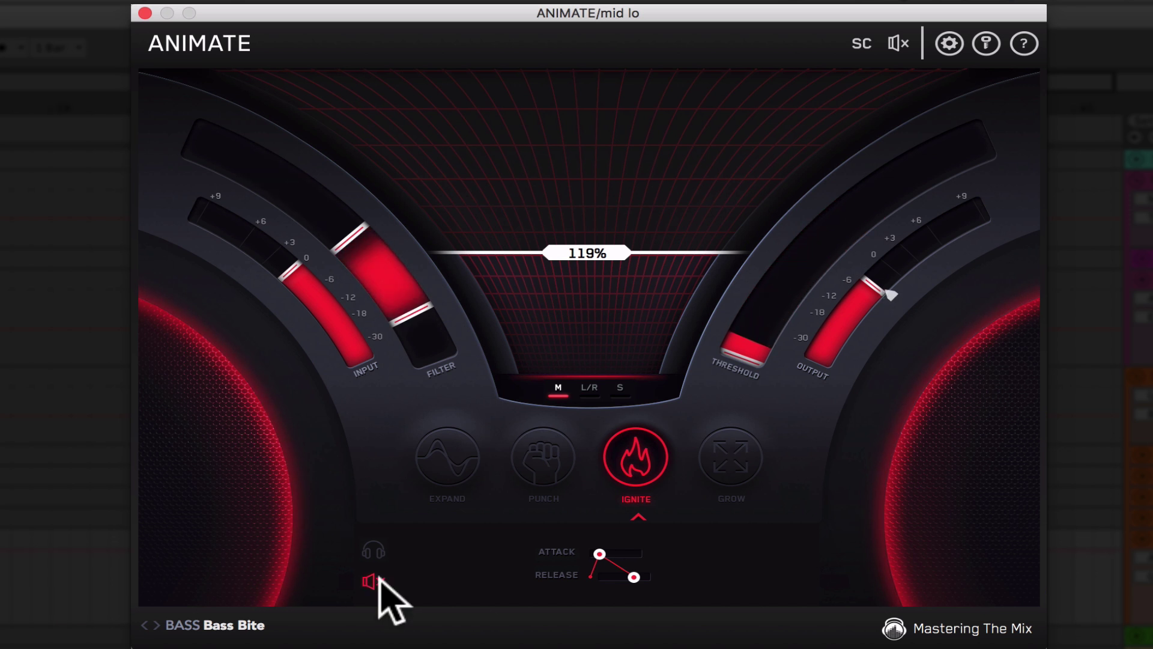
click(377, 581)
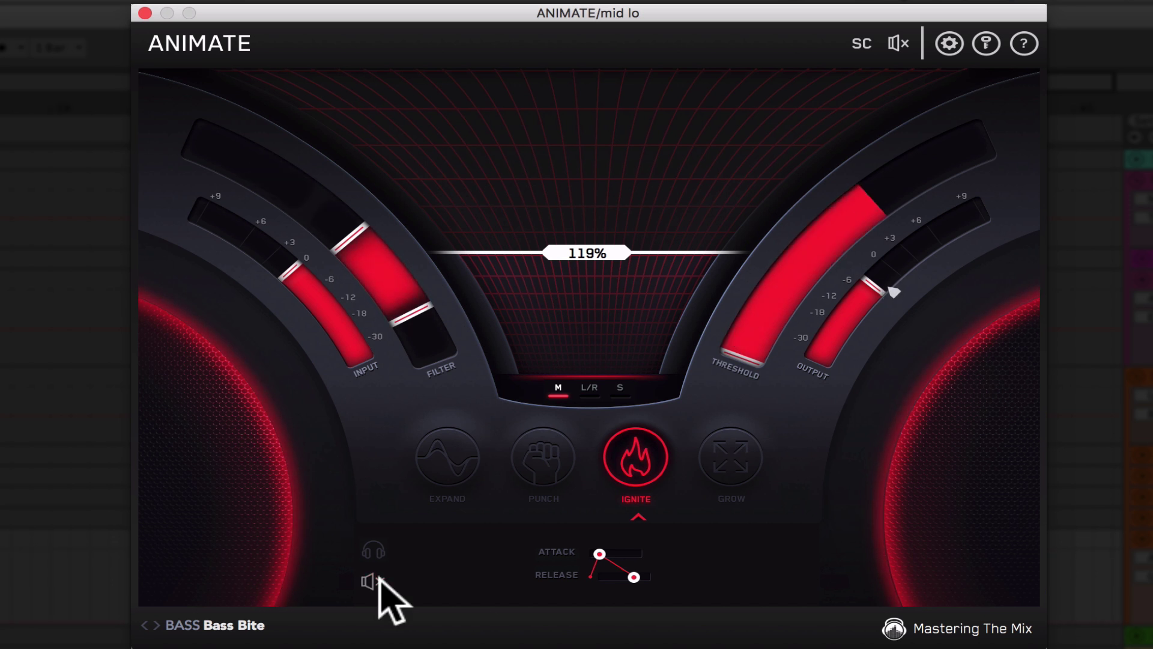
mouse_move(391, 309)
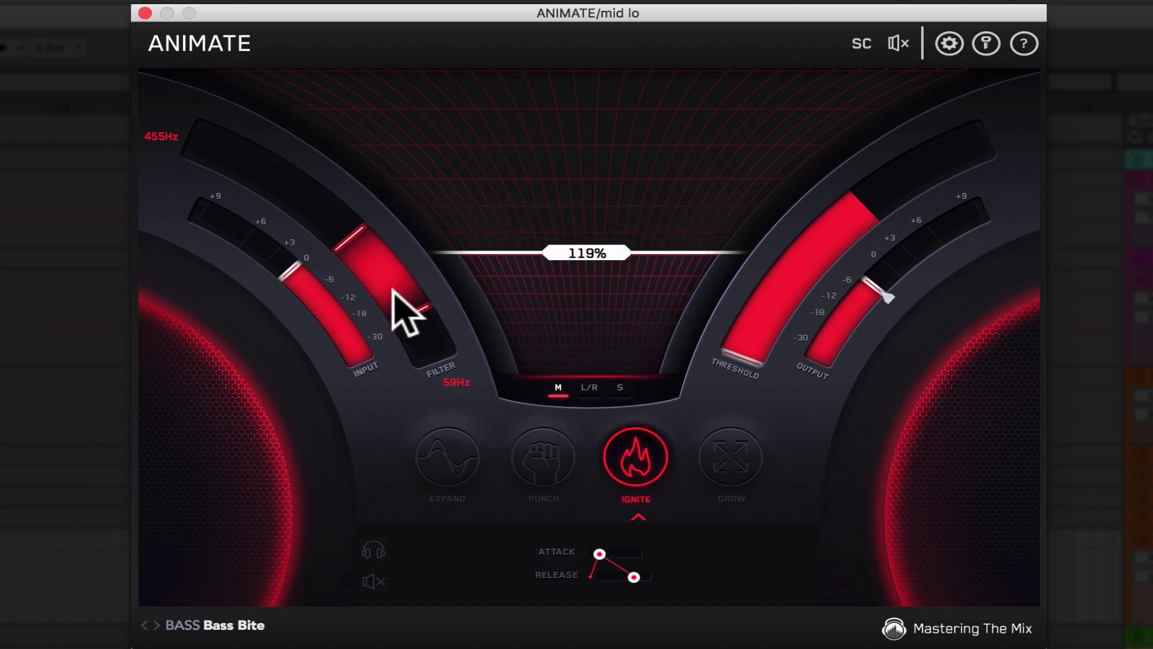
drag(391, 281, 407, 309)
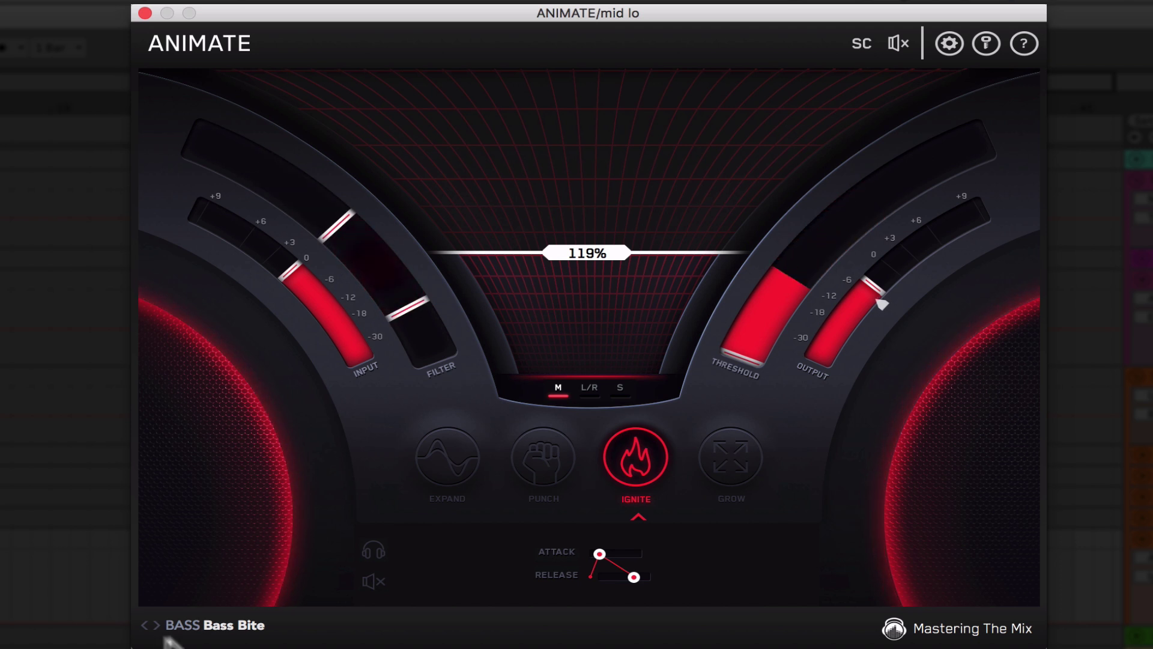
click(373, 582)
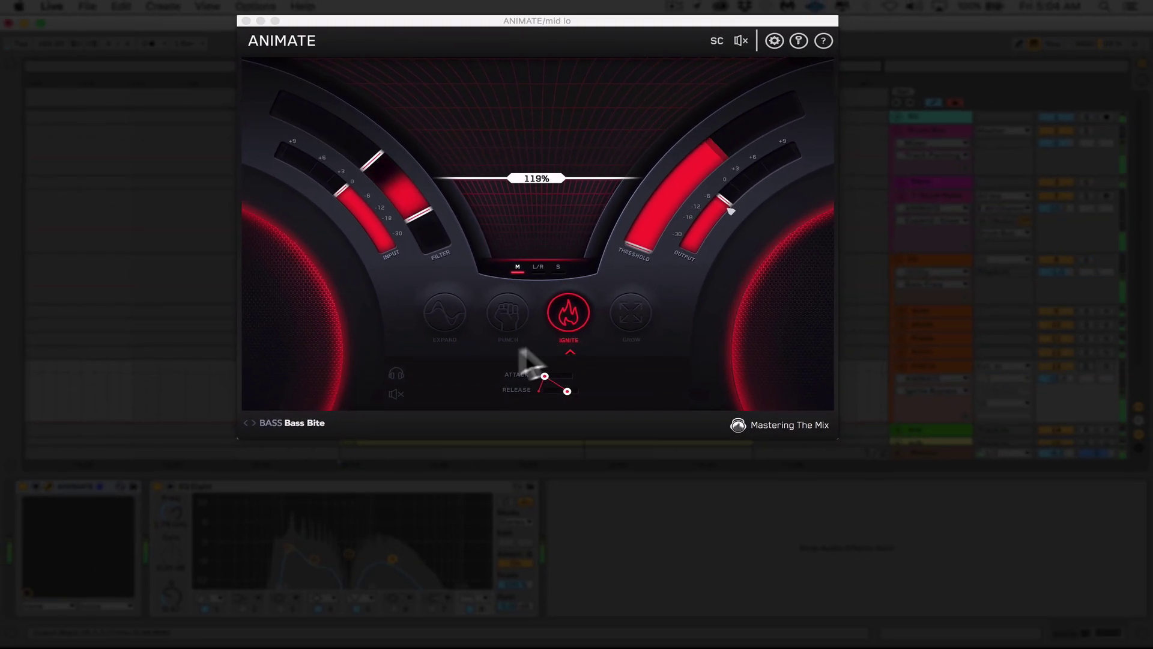
click(396, 394)
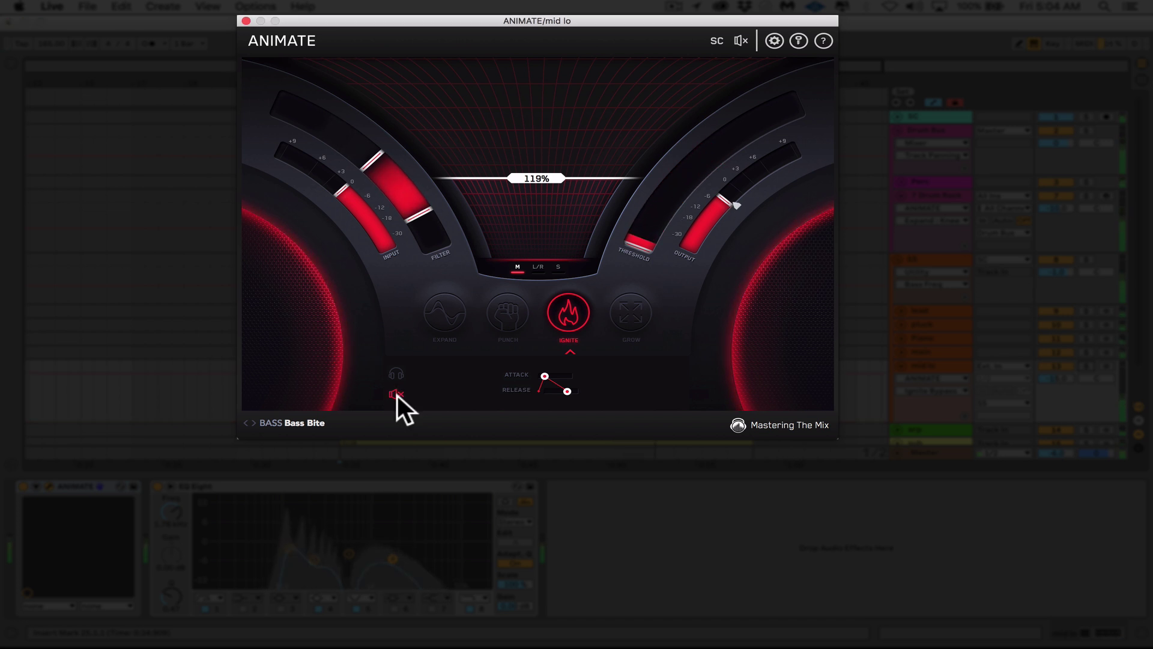
click(397, 394)
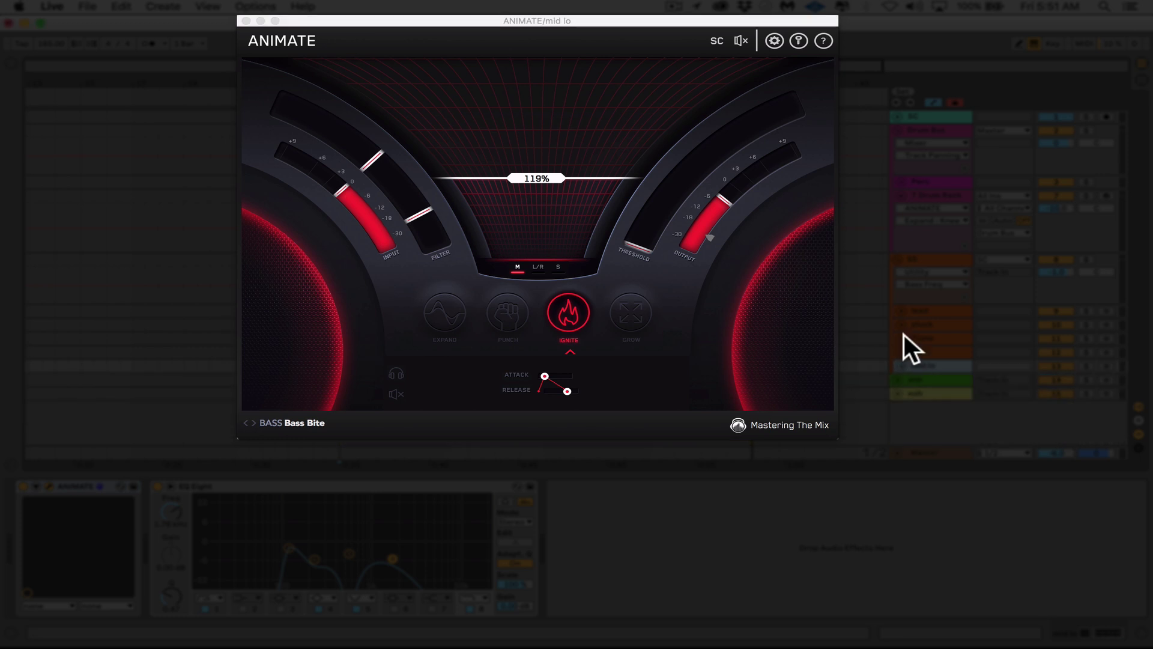
Close the mid lo bass plugin and open the Piano track's ANIMATE editor.
click(923, 338)
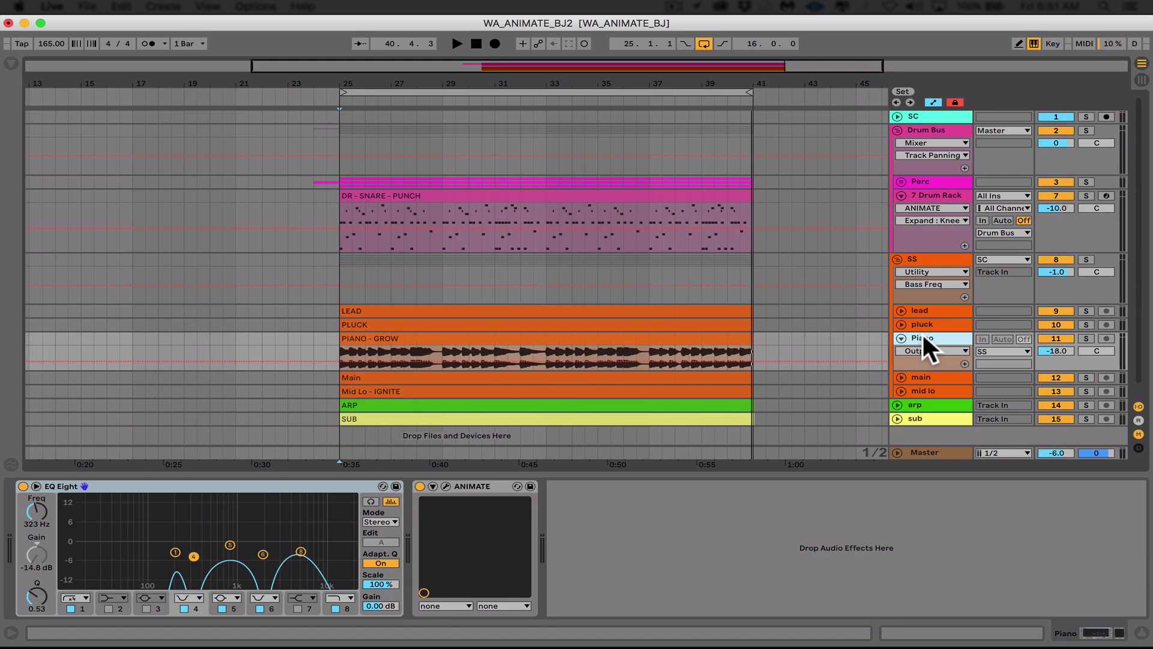
click(446, 485)
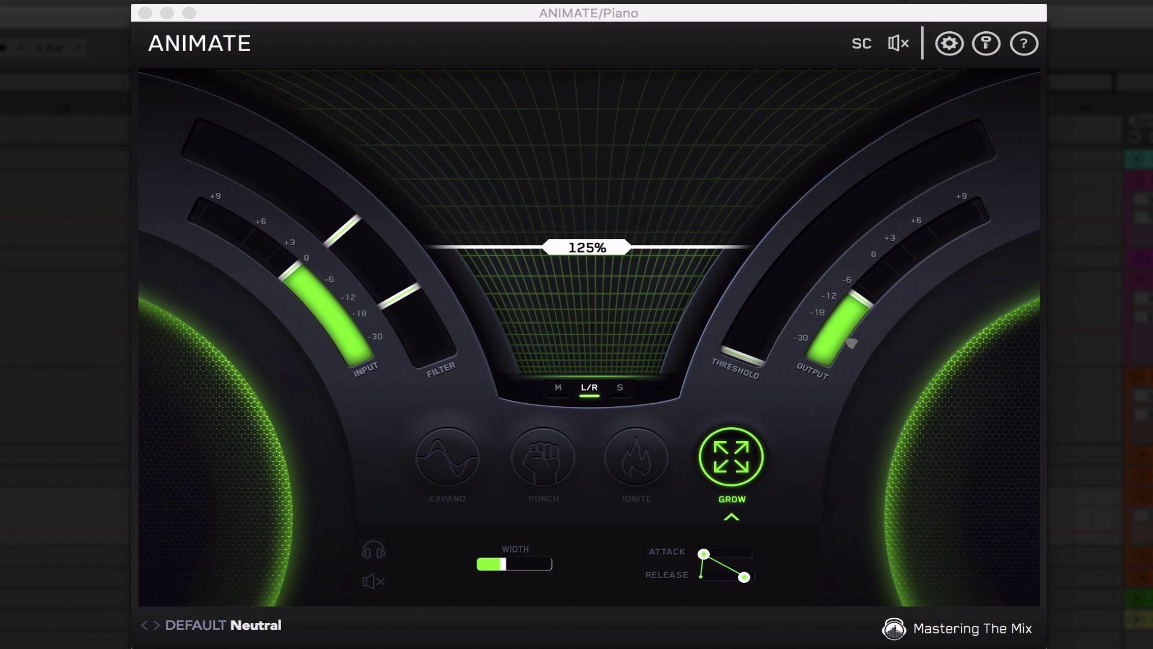
click(386, 598)
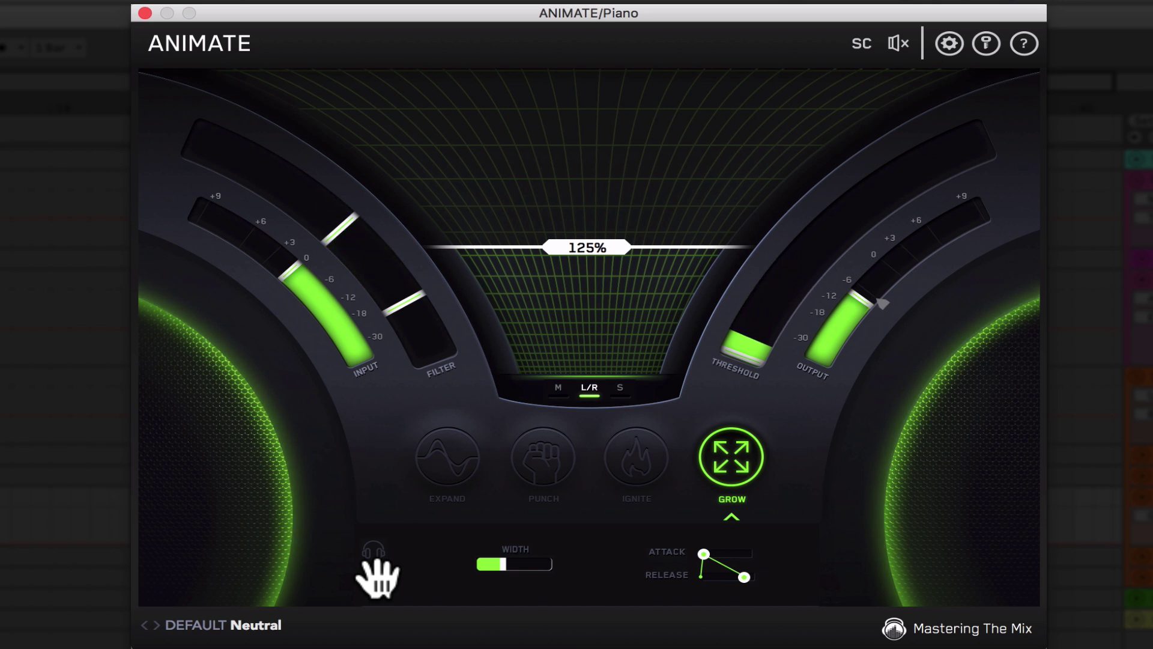
Load the DEFAULT Neutral preset, lower the threshold to -23 dB, and set the amount to 100%.
click(257, 625)
mouse_move(268, 307)
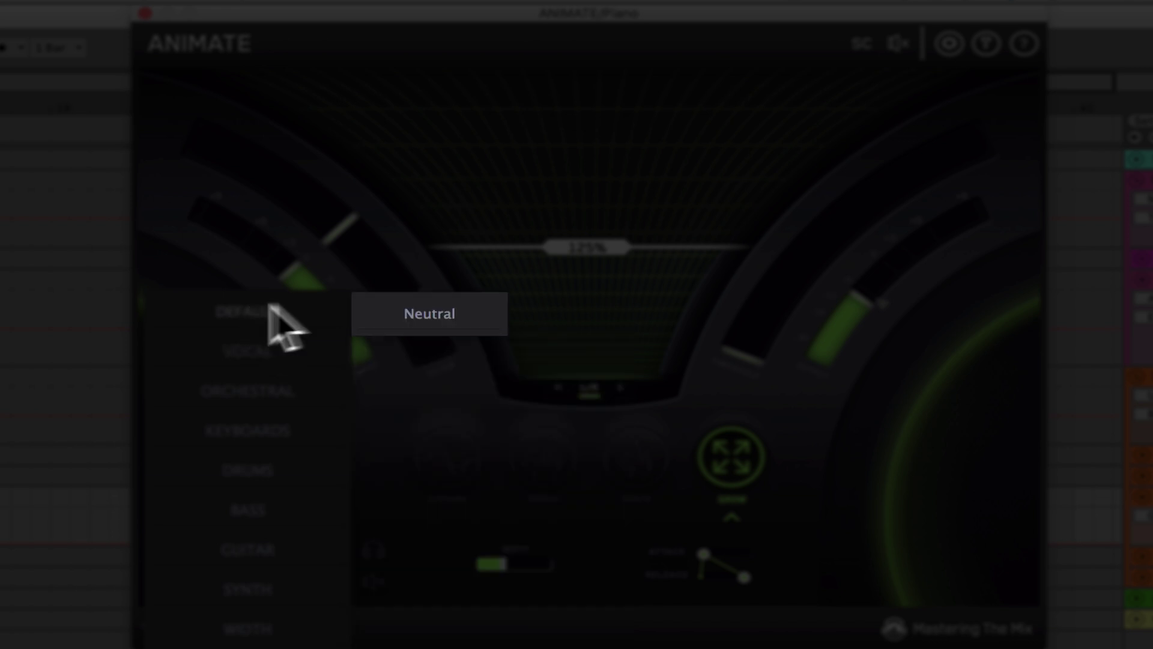
click(397, 311)
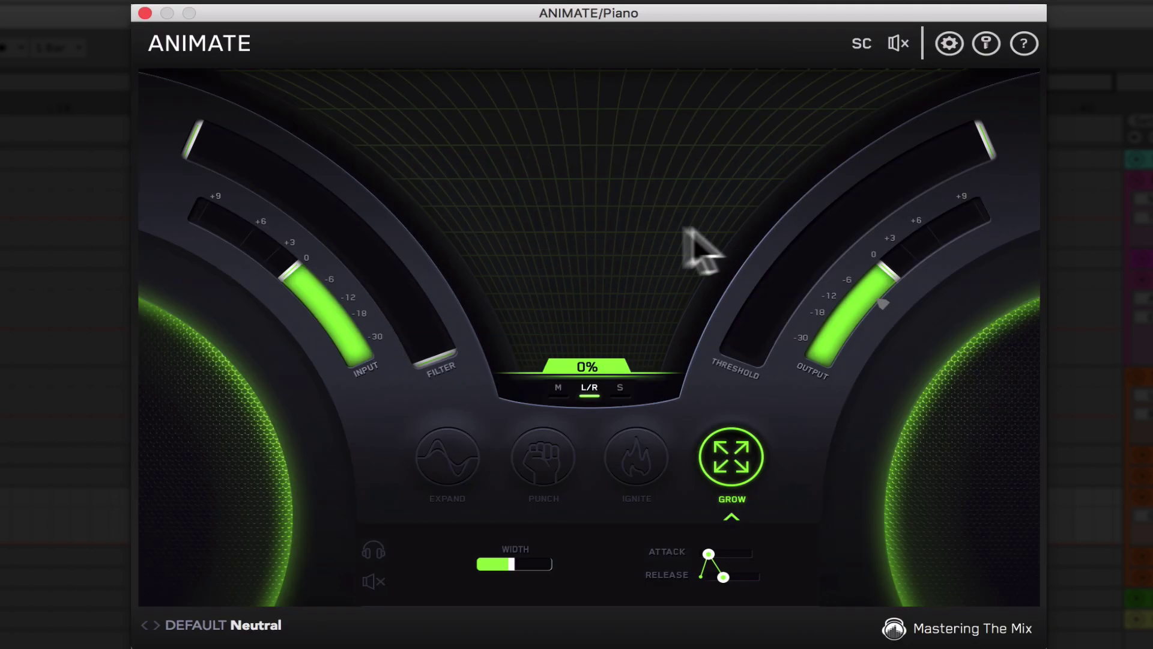
drag(979, 160, 746, 433)
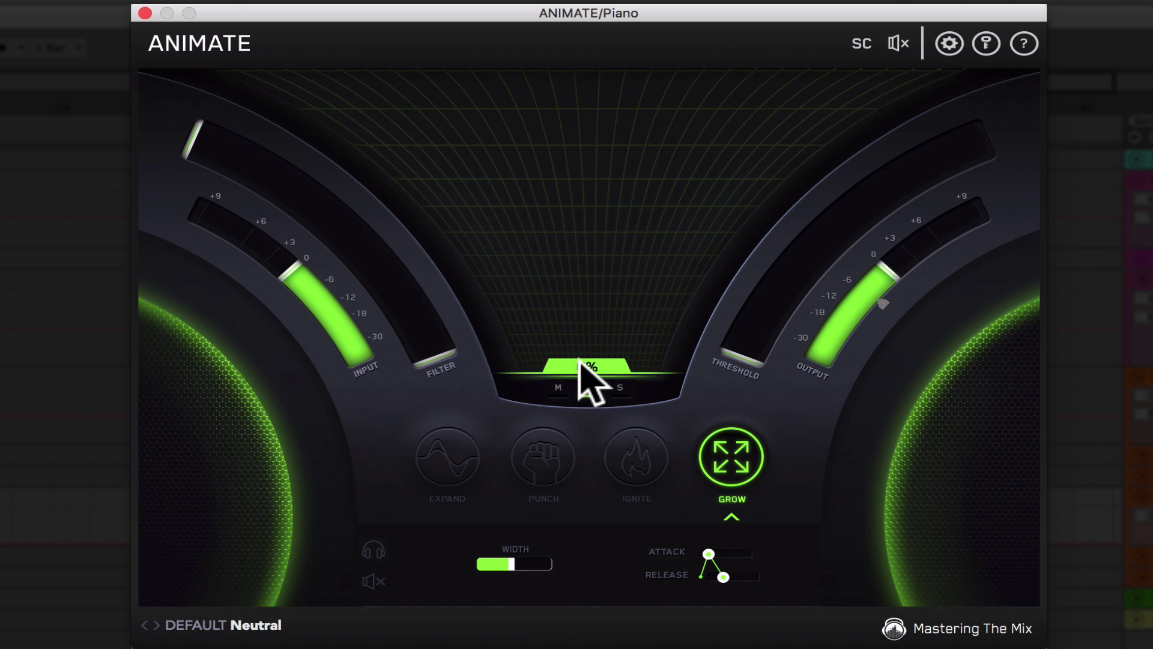
drag(579, 360, 579, 273)
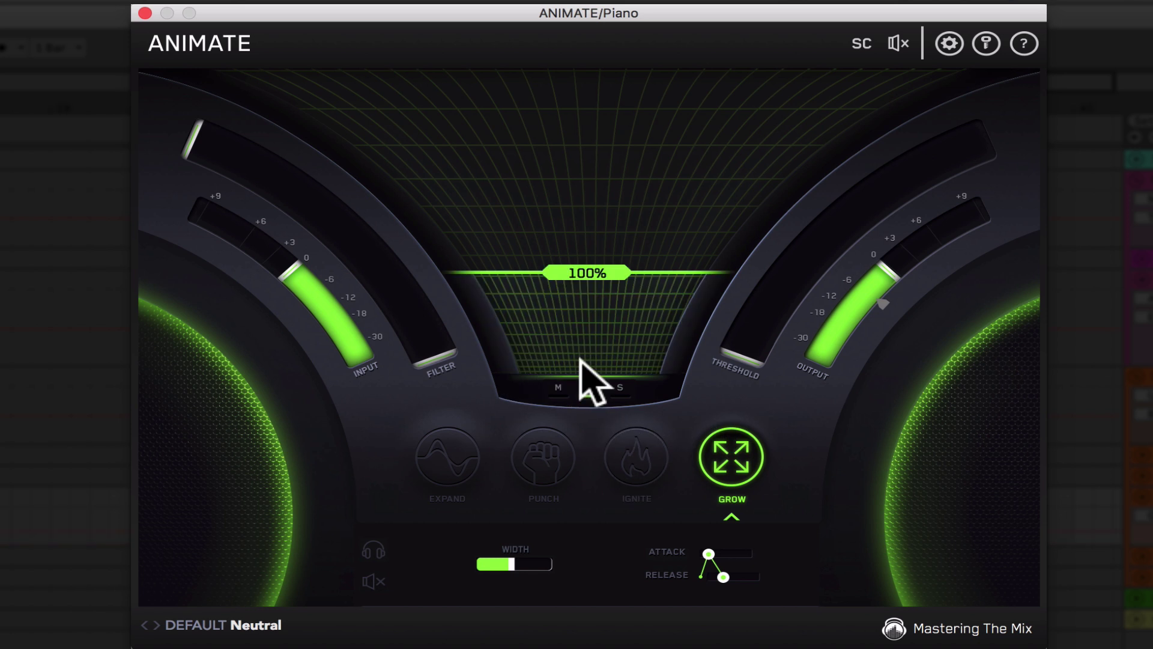
Set the filter band from about 75Hz upward, reduce width to near minimum, and raise the amount to 122%.
drag(442, 354, 411, 292)
drag(191, 150, 319, 236)
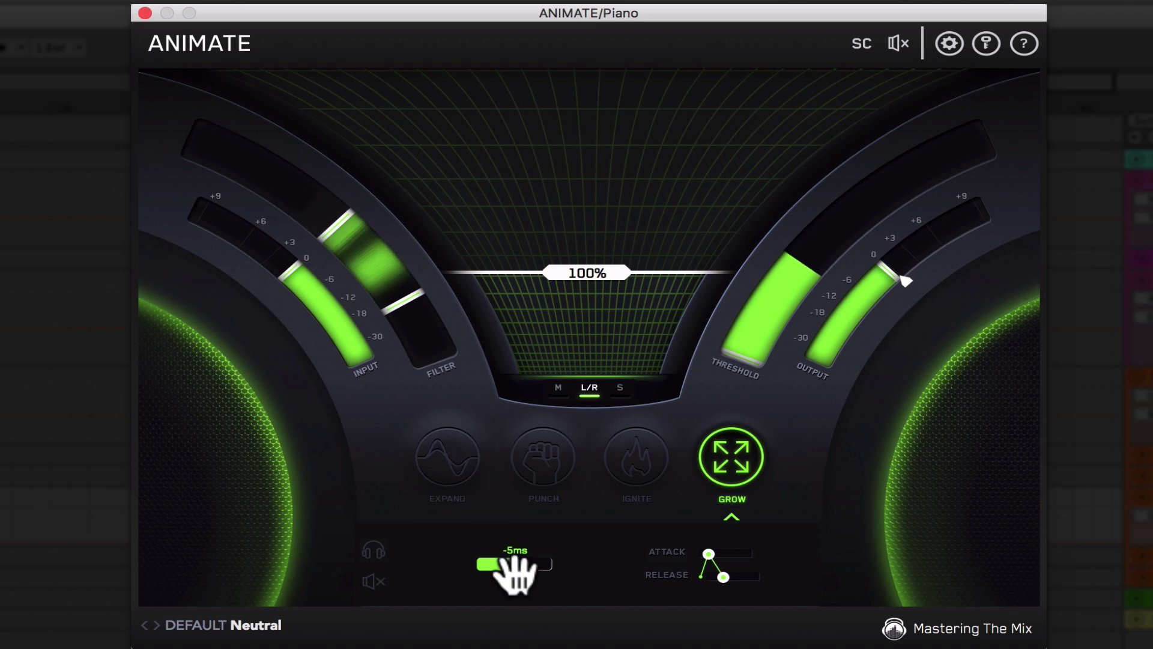
drag(515, 571, 503, 572)
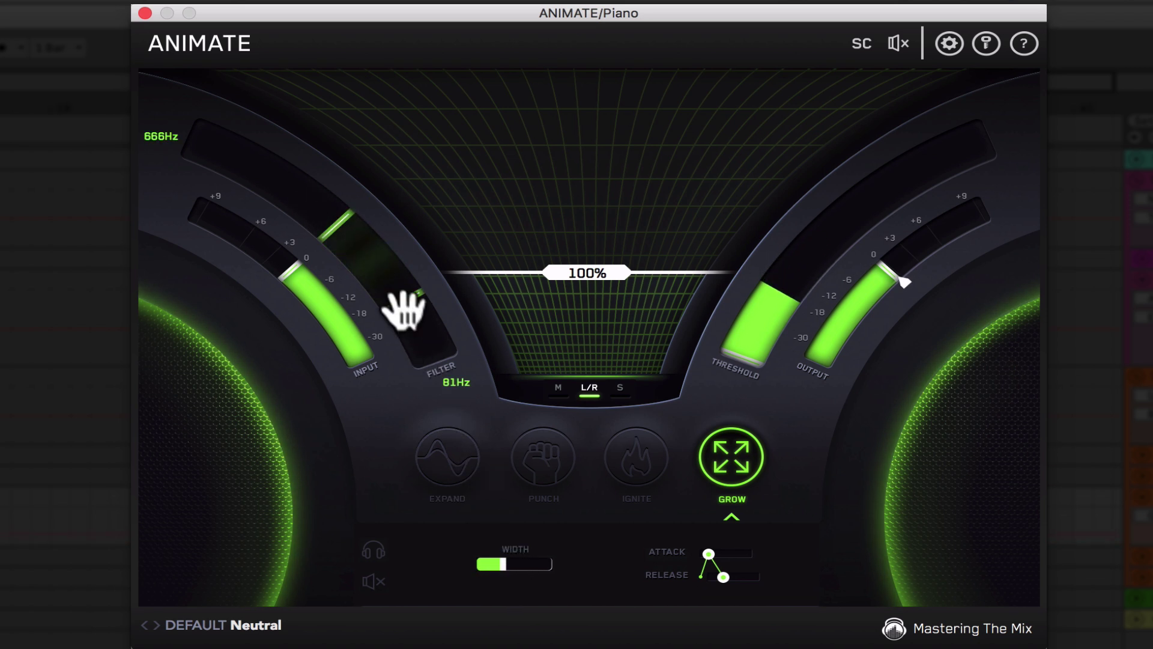
drag(594, 267, 597, 250)
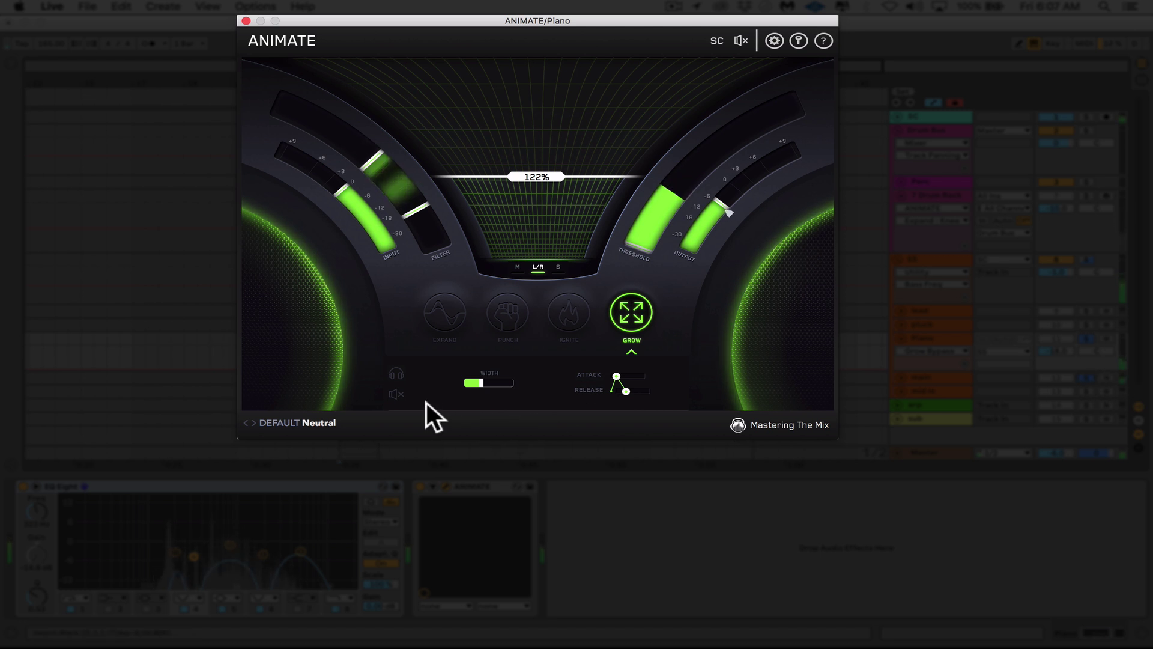
click(393, 394)
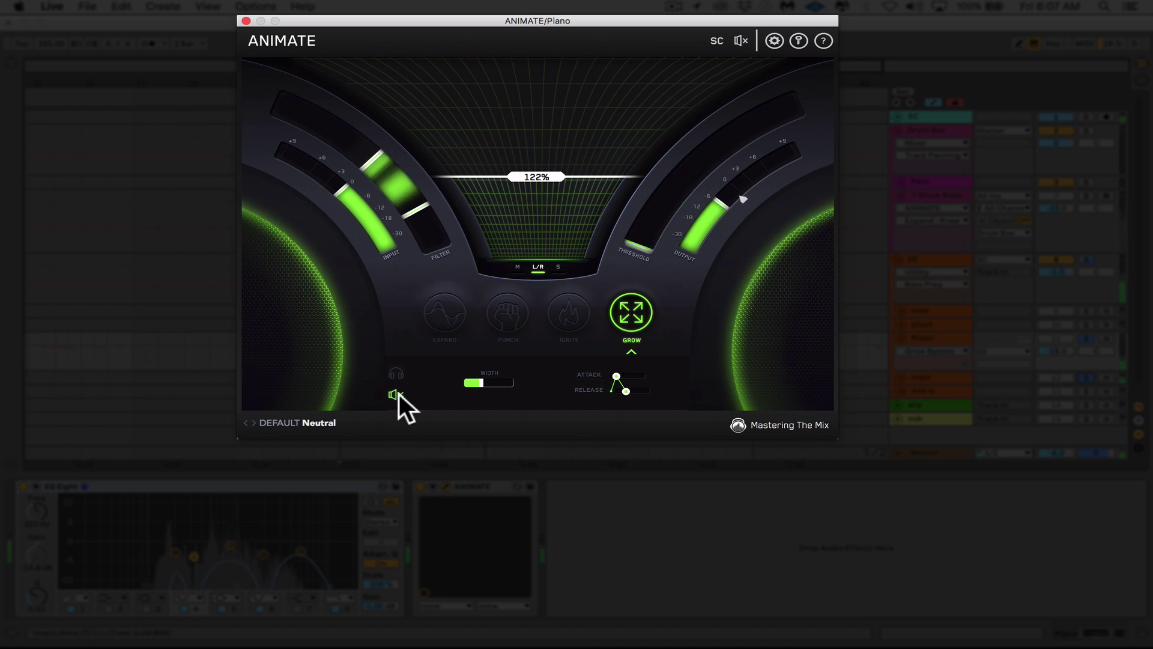
click(399, 394)
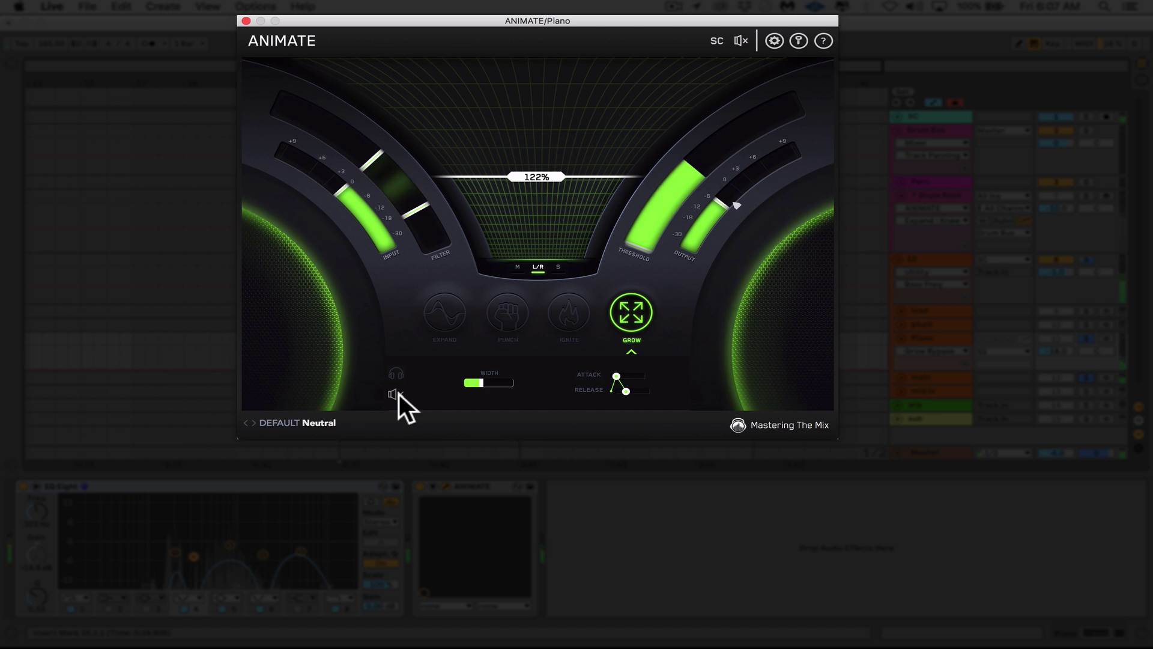